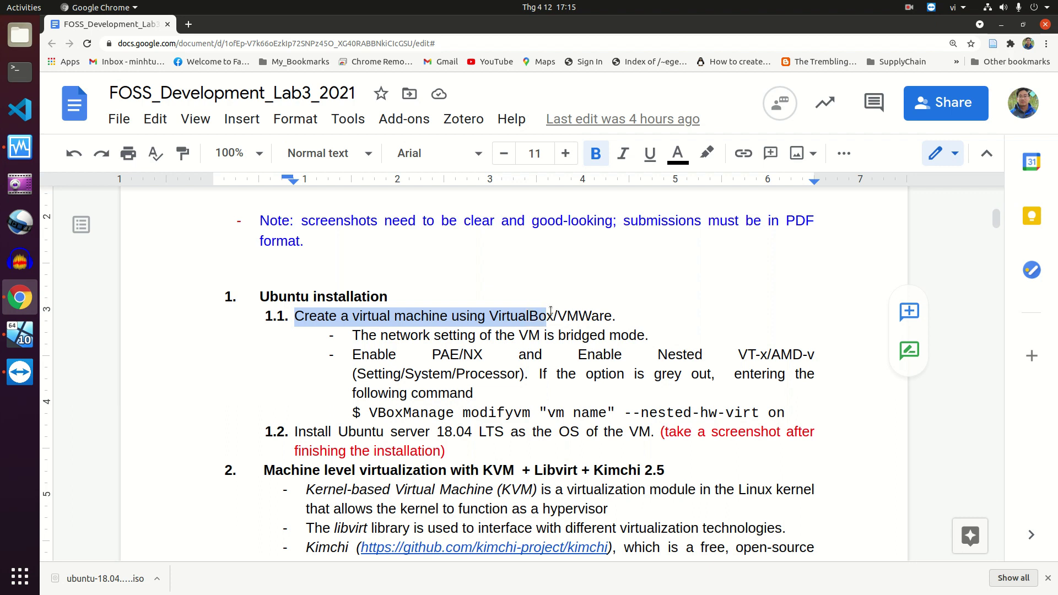
Start a new virtual machine named Ubuntu_Server_18.04 (Linux, Ubuntu 64-bit)
click(507, 318)
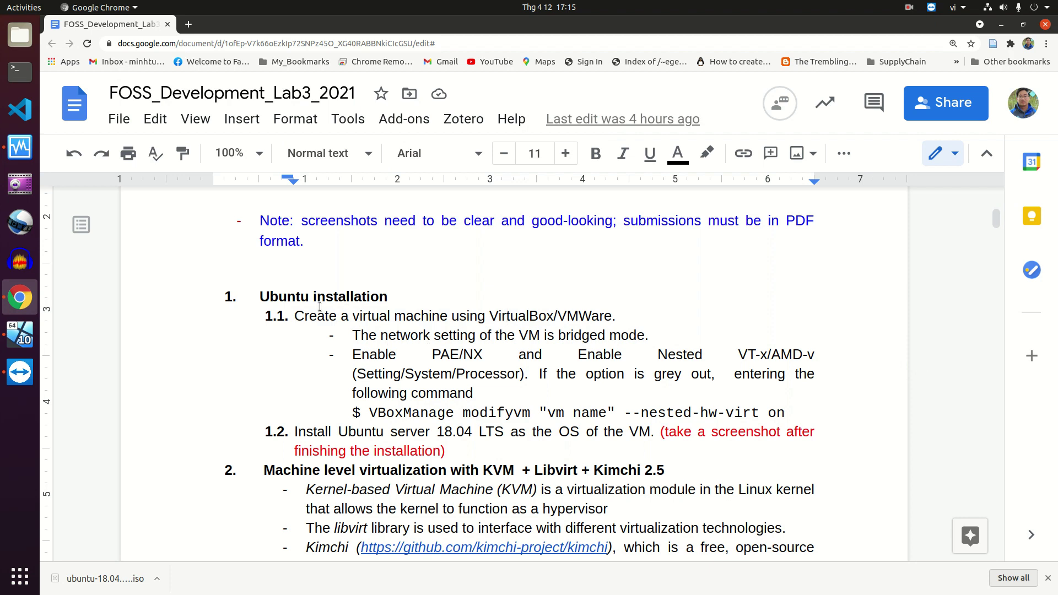
scroll(424, 416, down, 1)
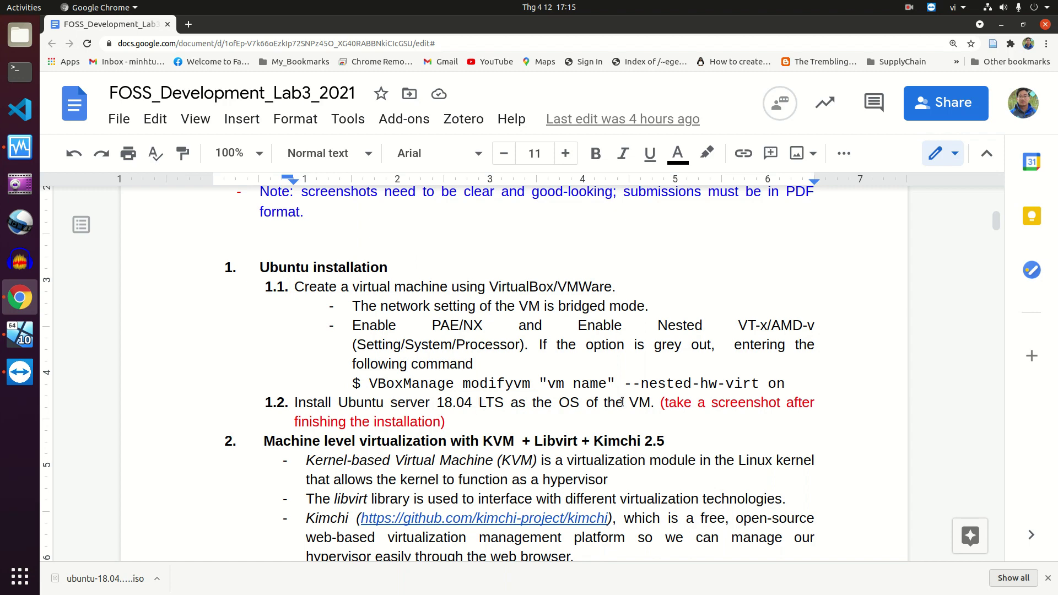
click(20, 148)
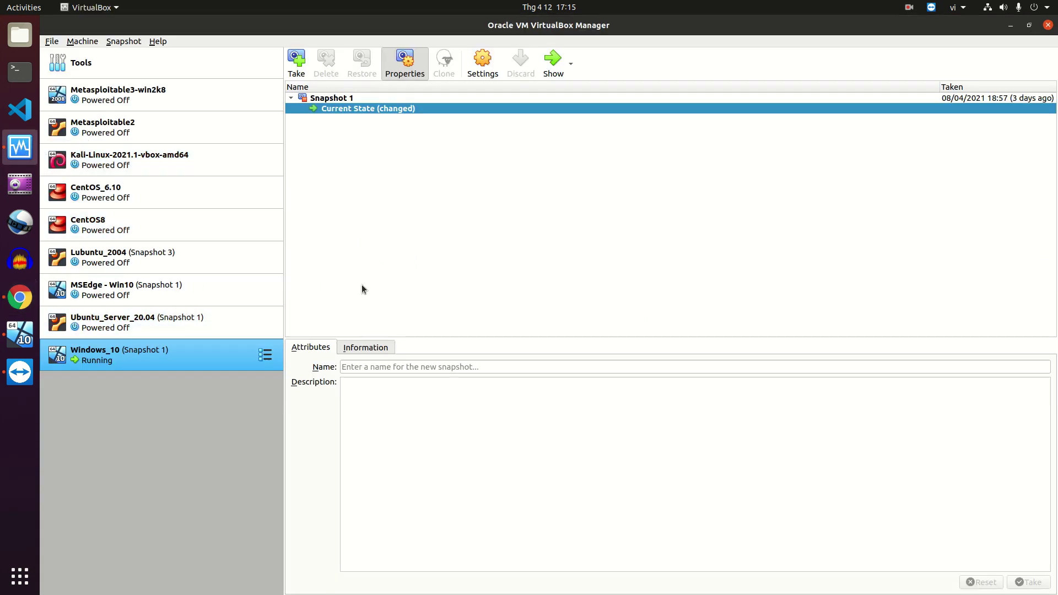
click(210, 65)
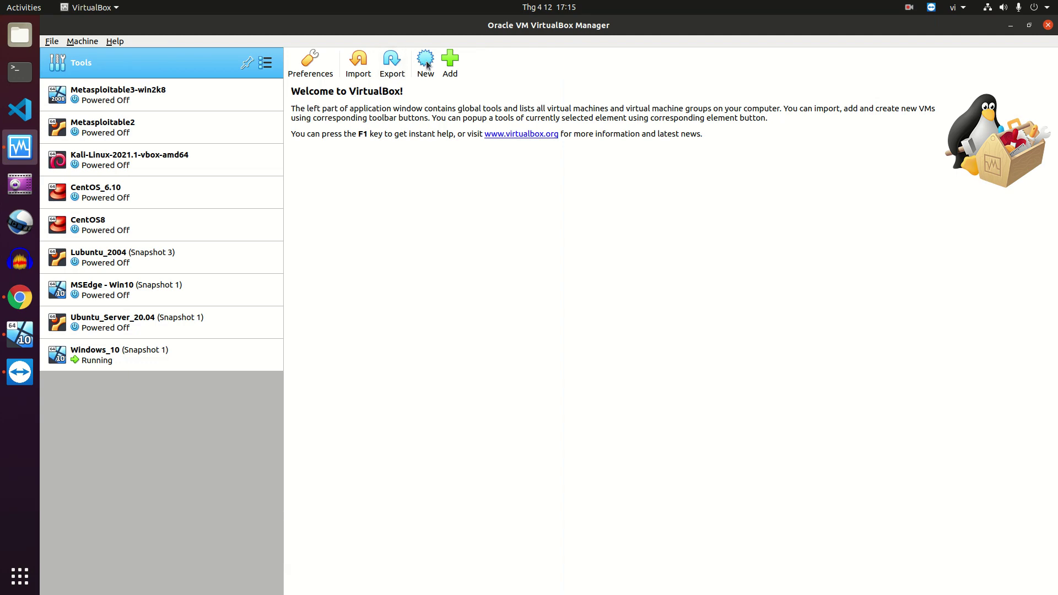
click(426, 61)
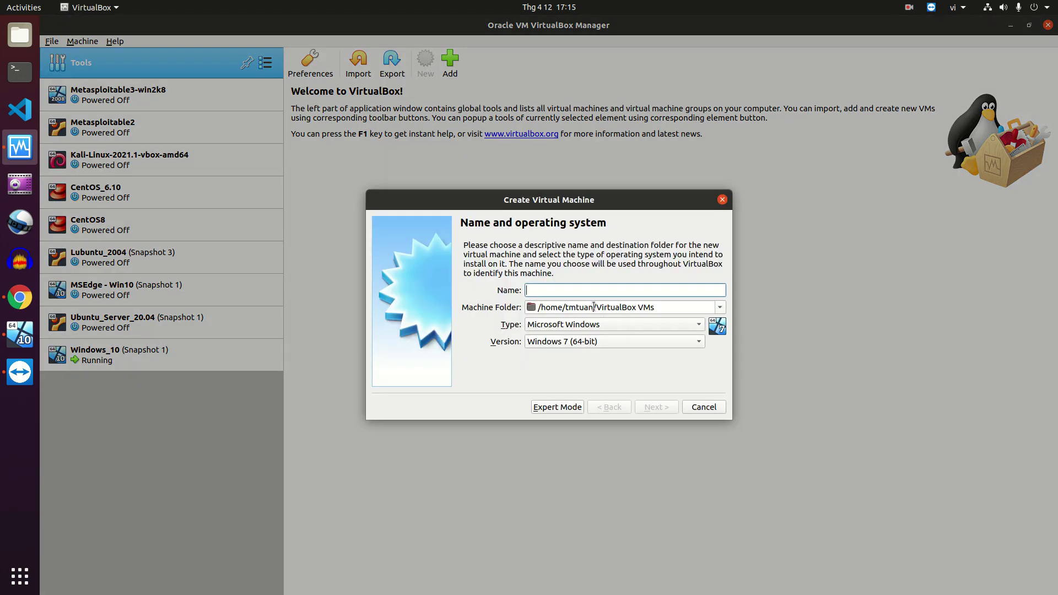
text(Ubuntu_)
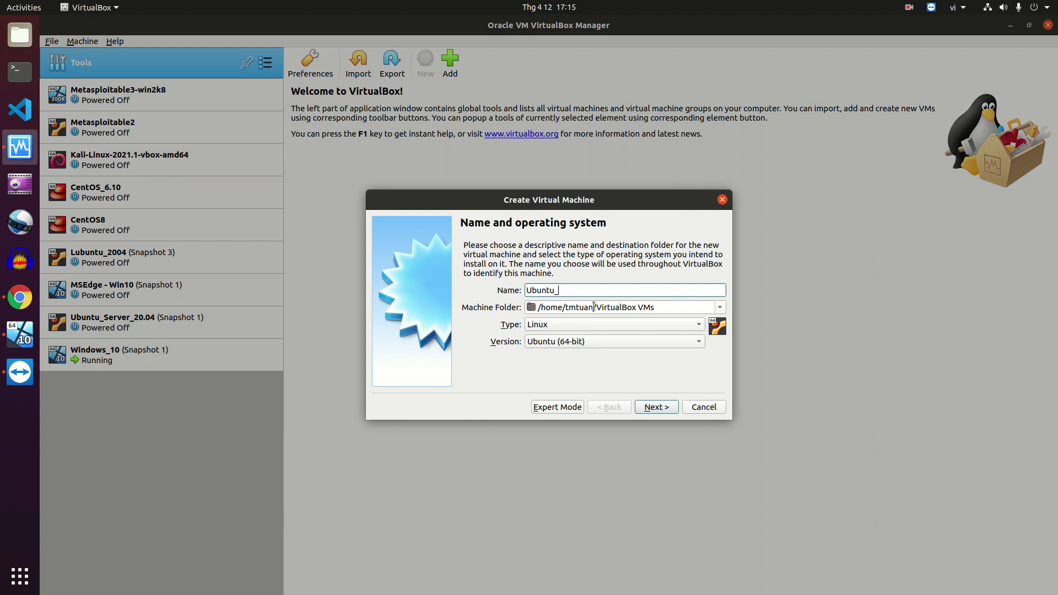
text(server_18.04)
Give it 2048 MB of memory and a dynamically allocated 20 GB VDI disk, then create it
click(652, 408)
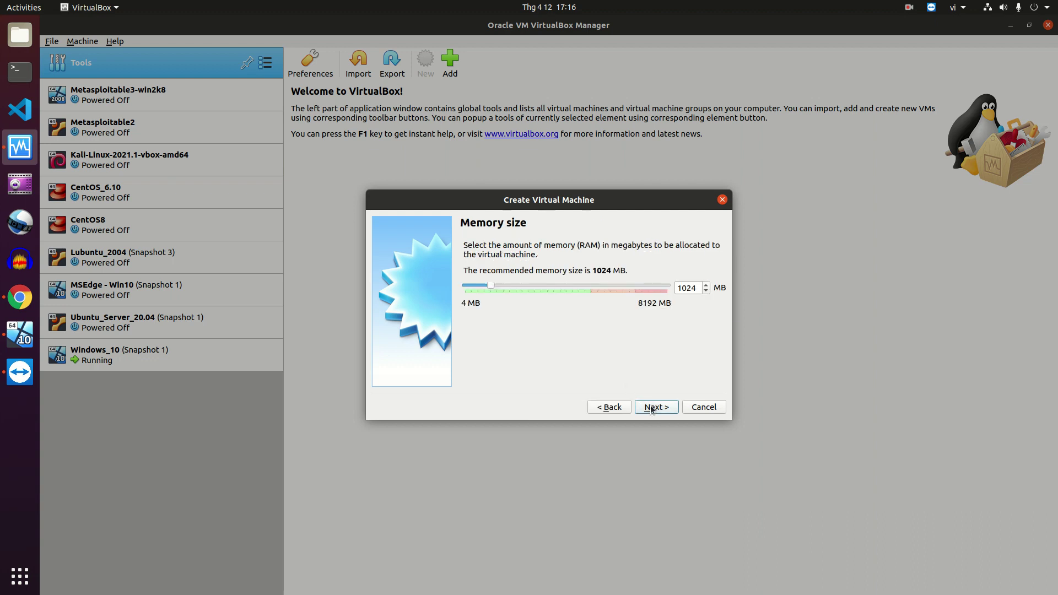
double_click(690, 288)
text(2048)
click(651, 405)
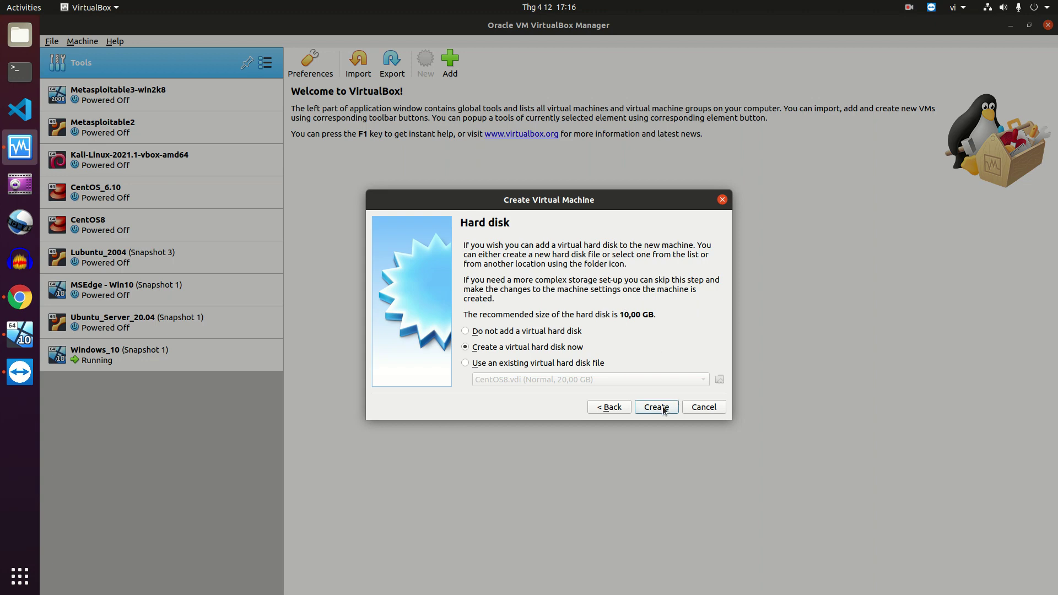
click(664, 409)
click(669, 430)
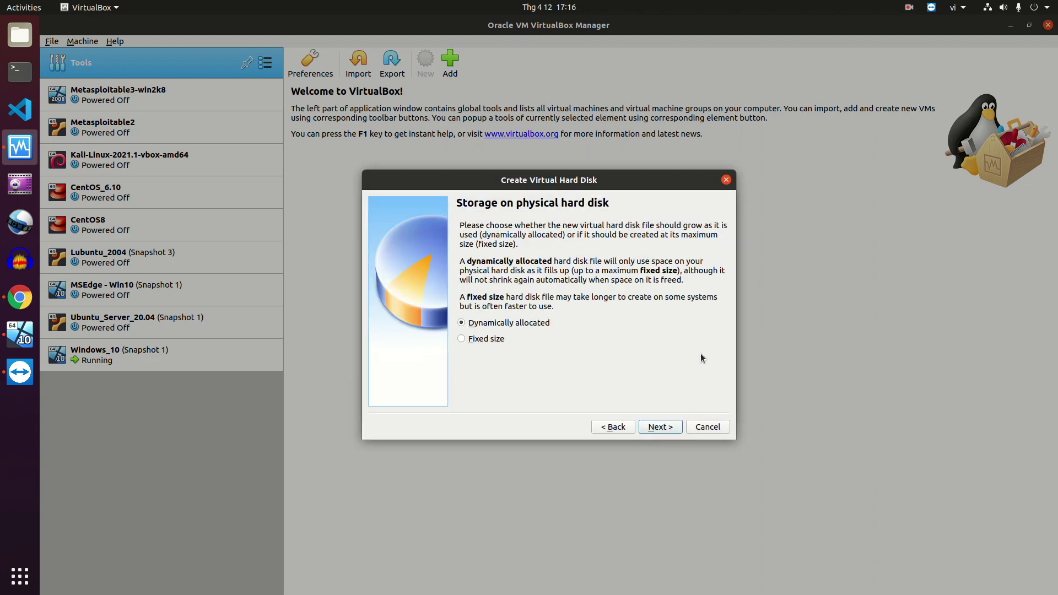
click(667, 430)
click(688, 312)
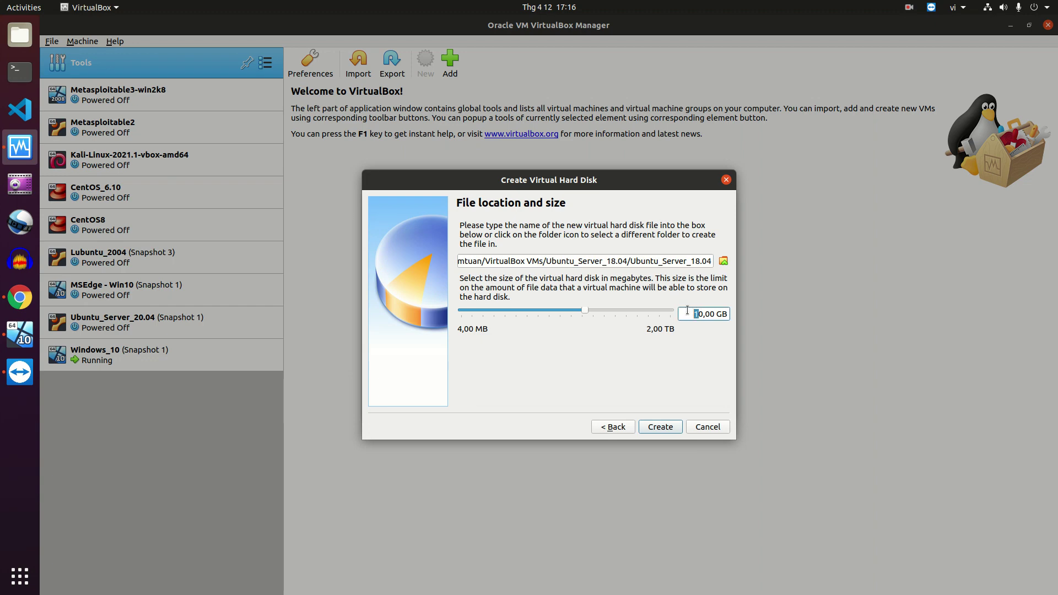
text(2)
click(673, 428)
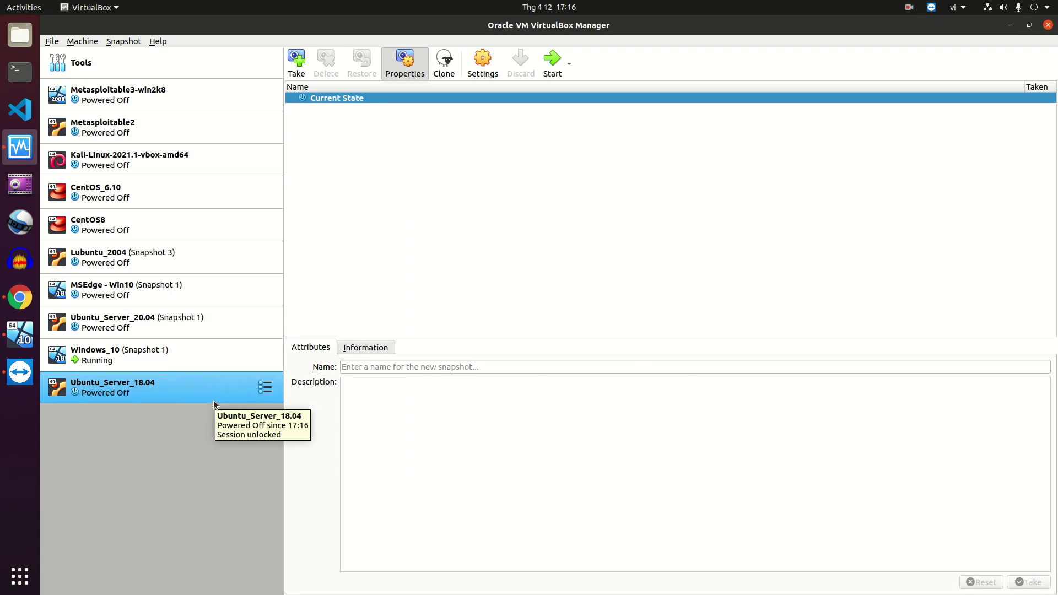
click(22, 297)
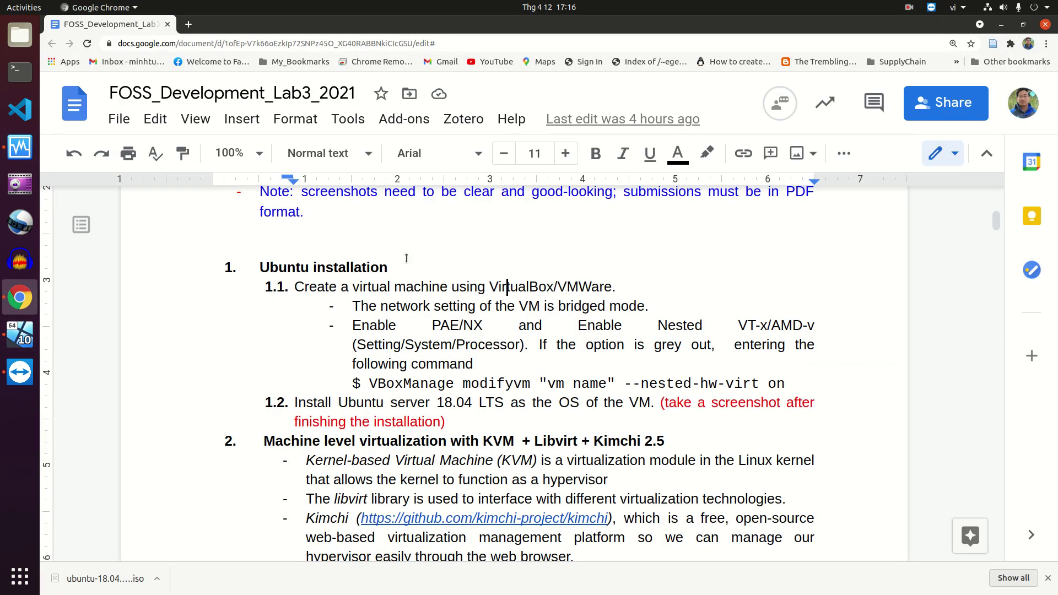
scroll(410, 267, down, 1)
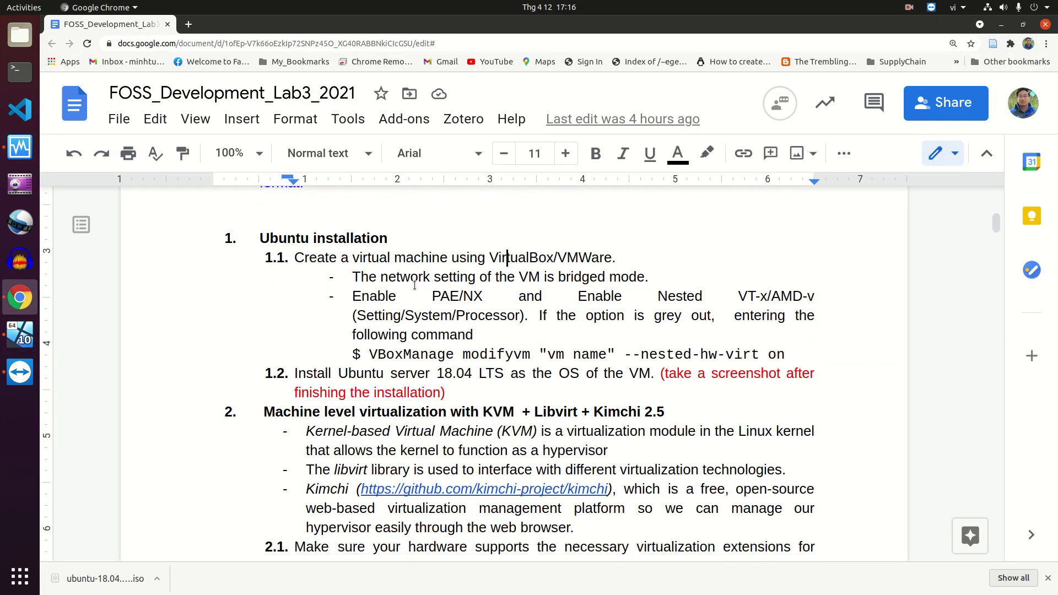
click(353, 278)
drag(352, 278, 650, 279)
click(589, 279)
drag(559, 278, 647, 280)
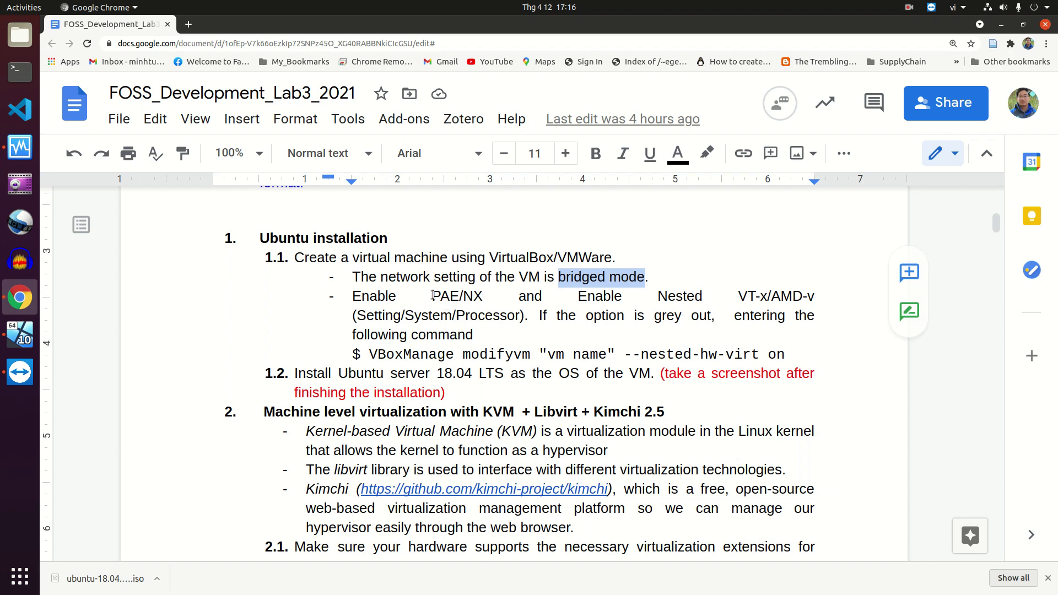
drag(433, 296, 450, 295)
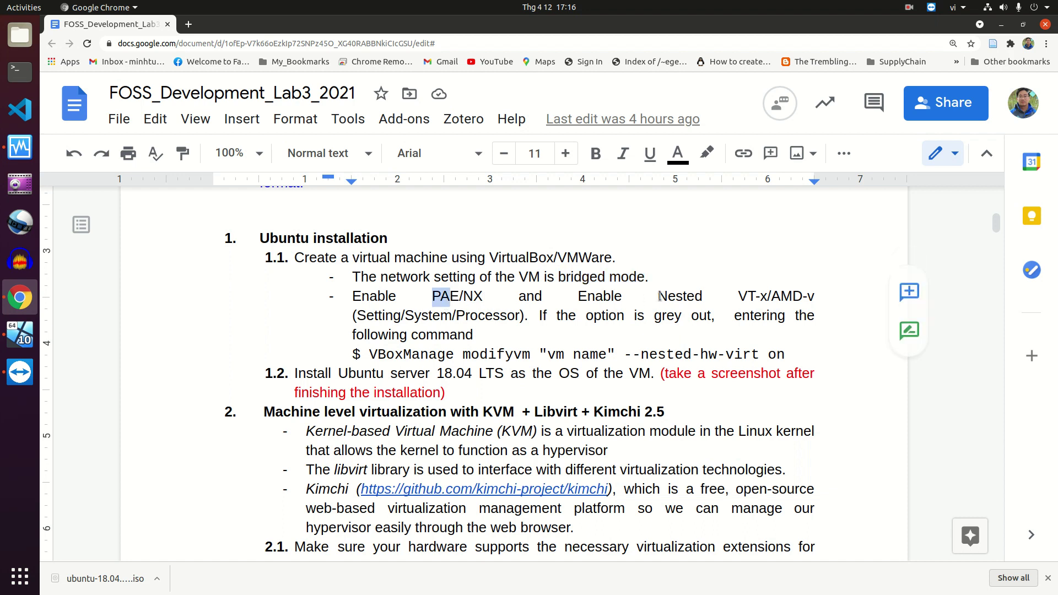
drag(577, 296, 581, 329)
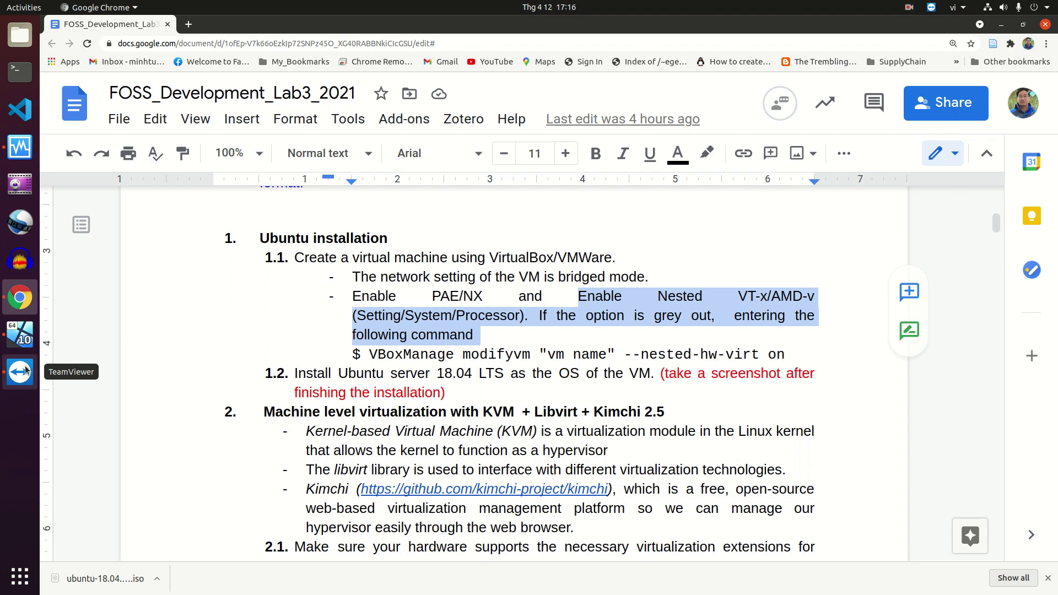
click(20, 148)
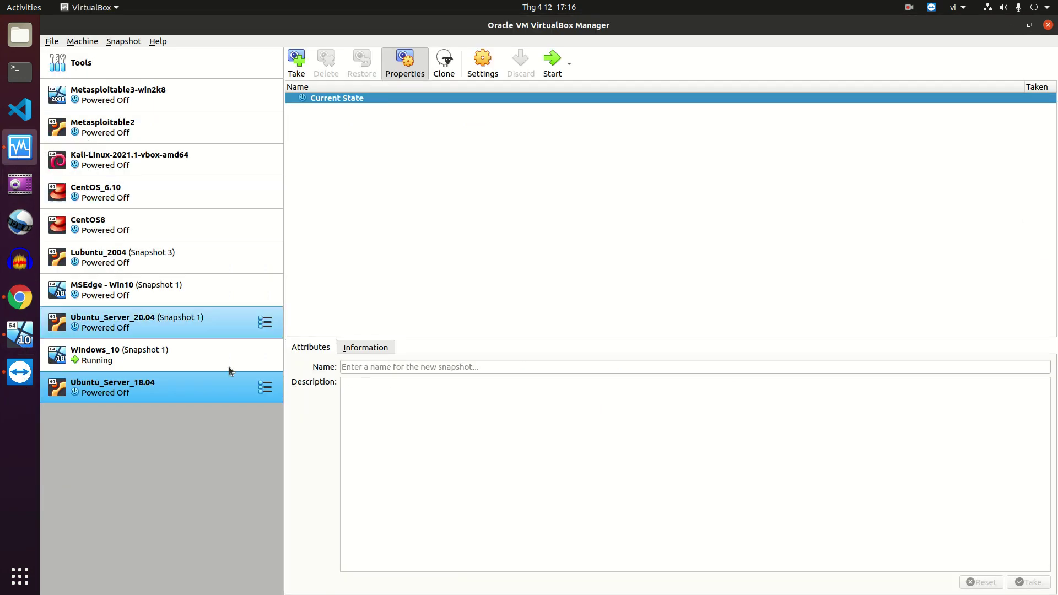
Attach the Ubuntu_Server_18.04 network adapter to Bridged Adapter
click(483, 62)
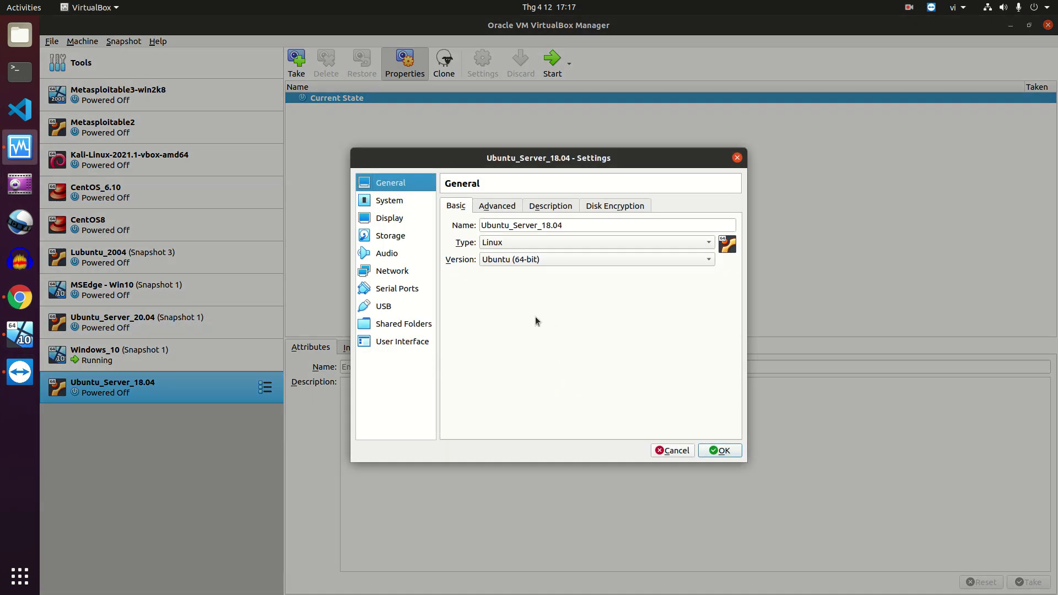
click(396, 201)
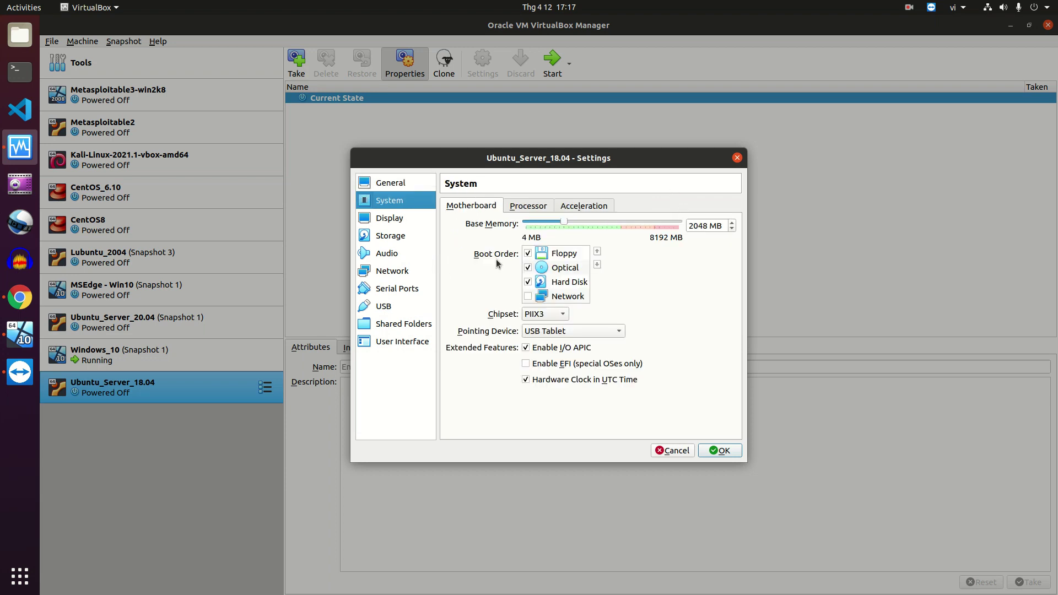
click(392, 271)
click(555, 242)
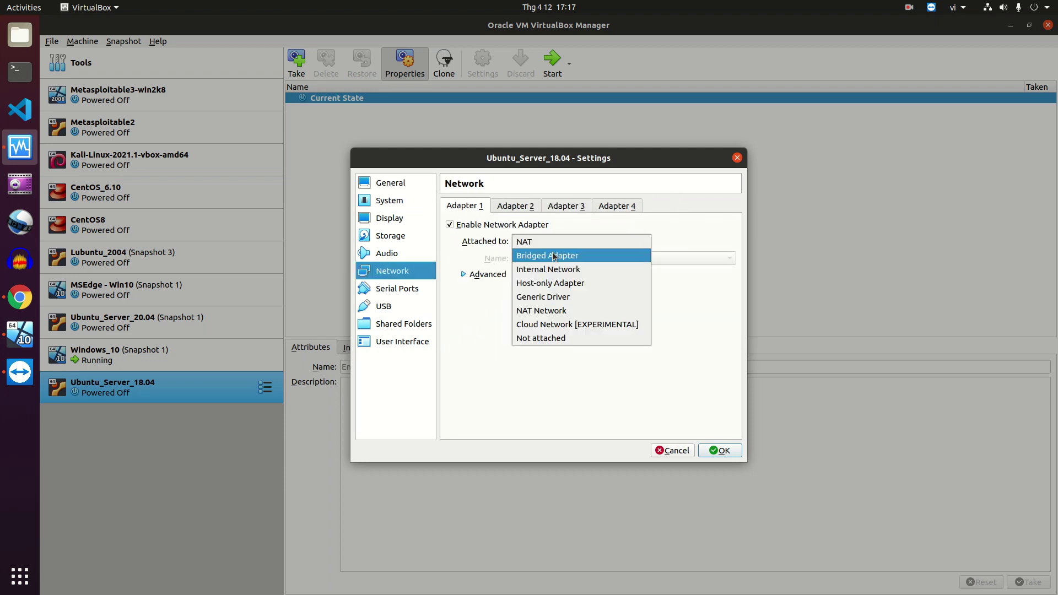
click(549, 257)
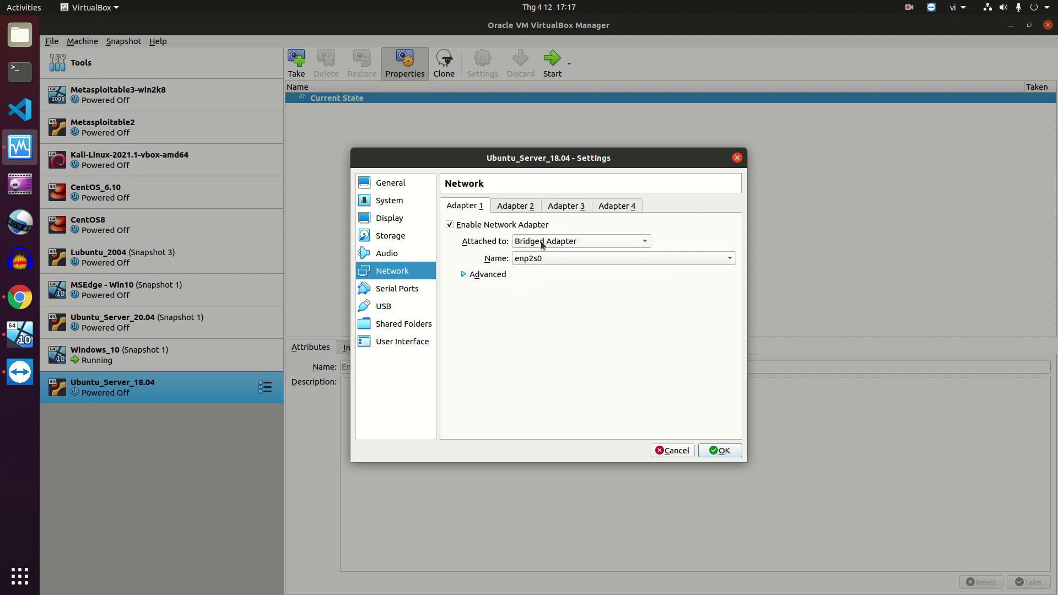
Enable PAE/NX and nested VT-x/AMD-V for the processor and save the settings
click(400, 202)
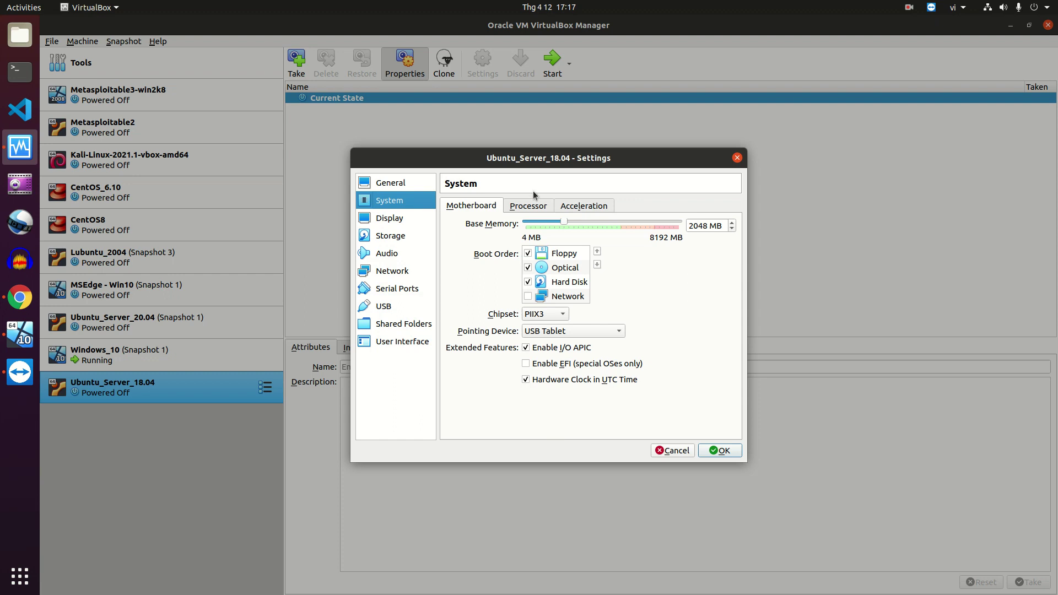
click(526, 207)
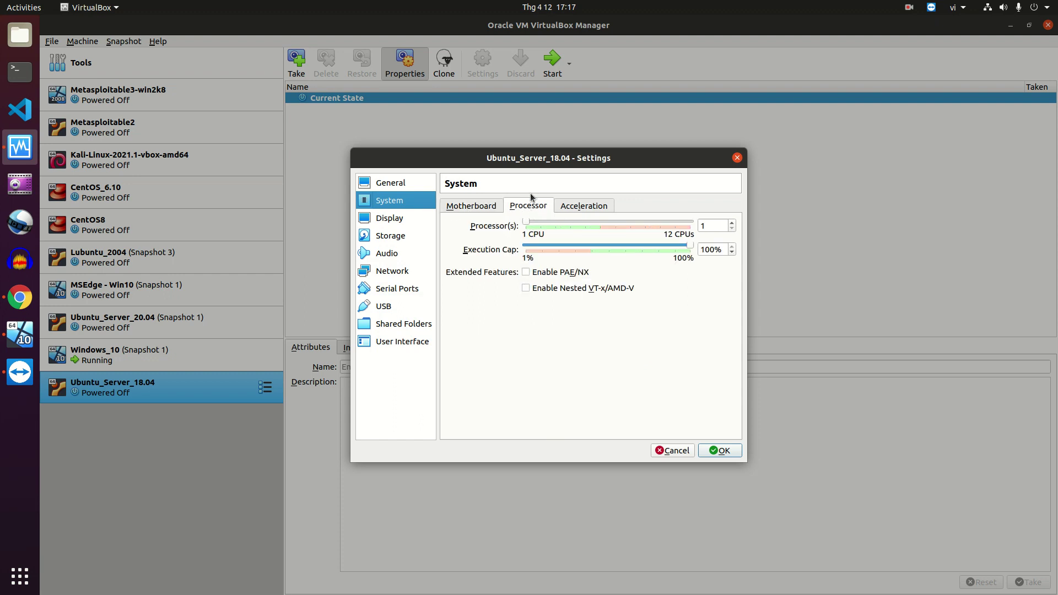
click(525, 273)
click(525, 289)
click(723, 452)
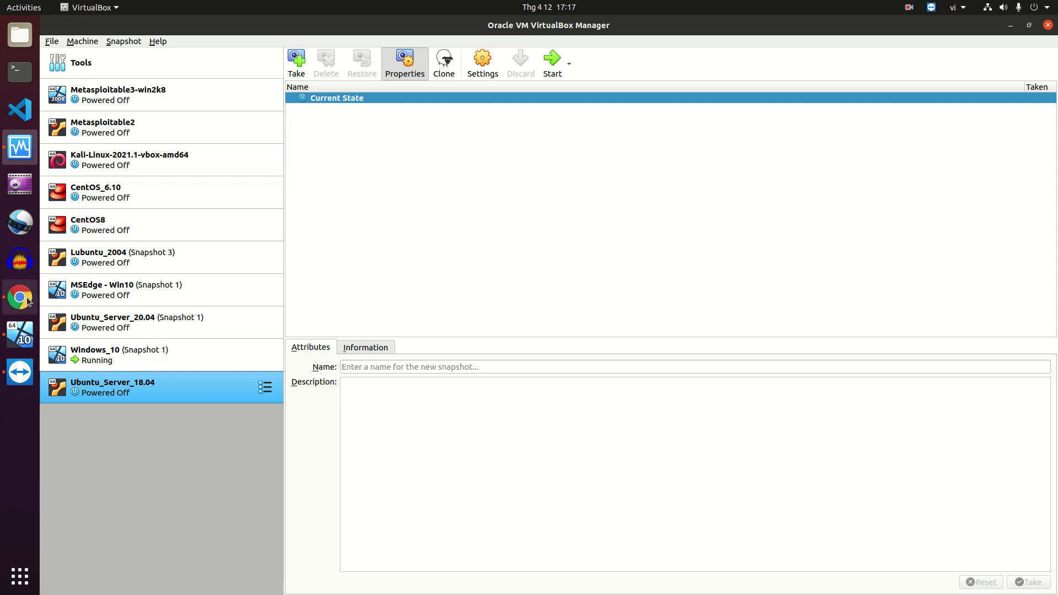
click(26, 301)
click(541, 314)
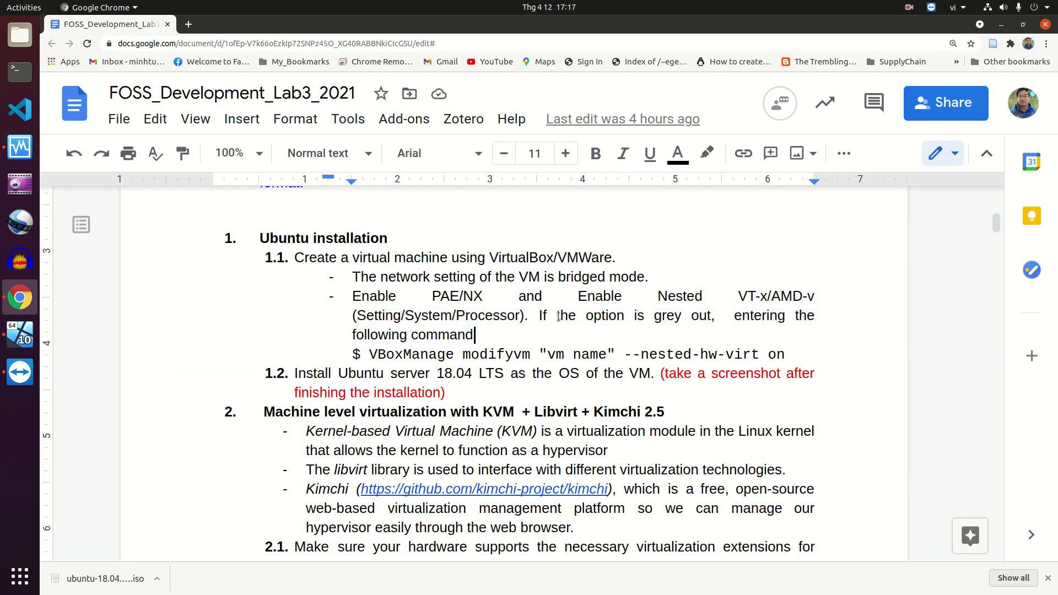
drag(542, 313, 551, 334)
click(539, 313)
drag(368, 352, 785, 349)
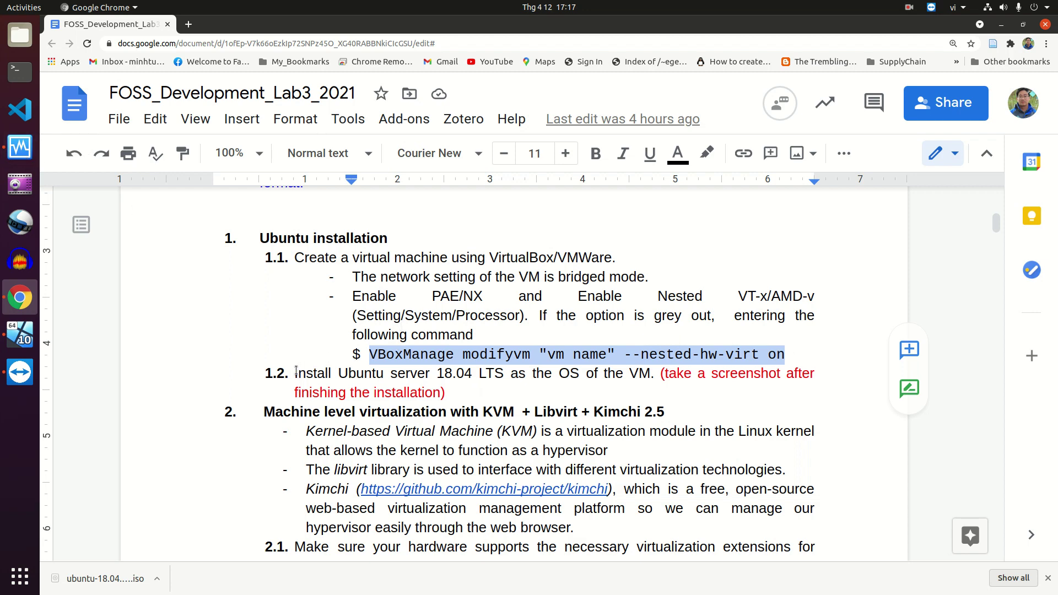
drag(296, 373, 655, 367)
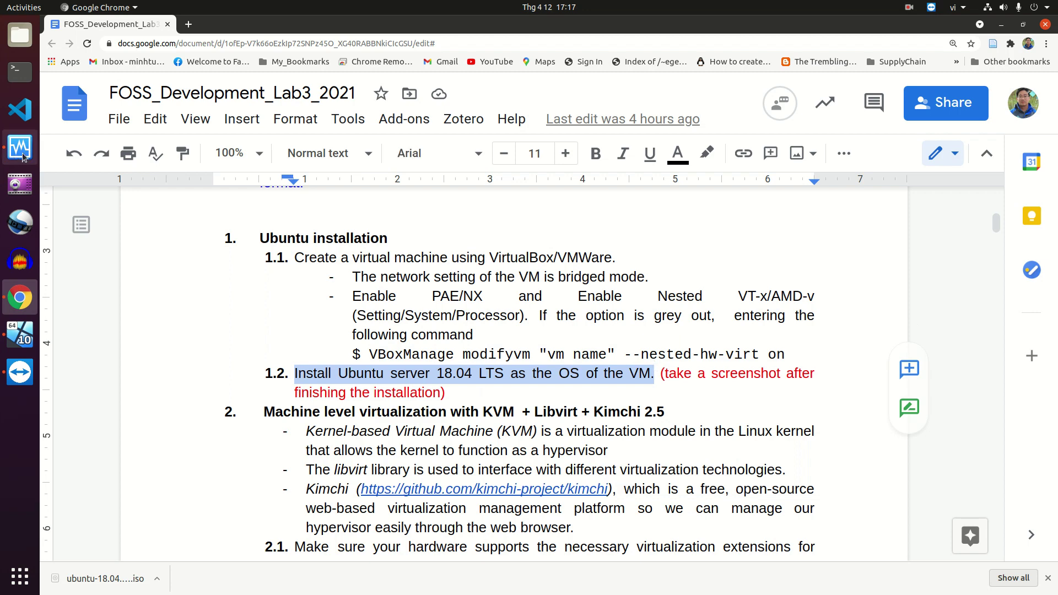
click(19, 148)
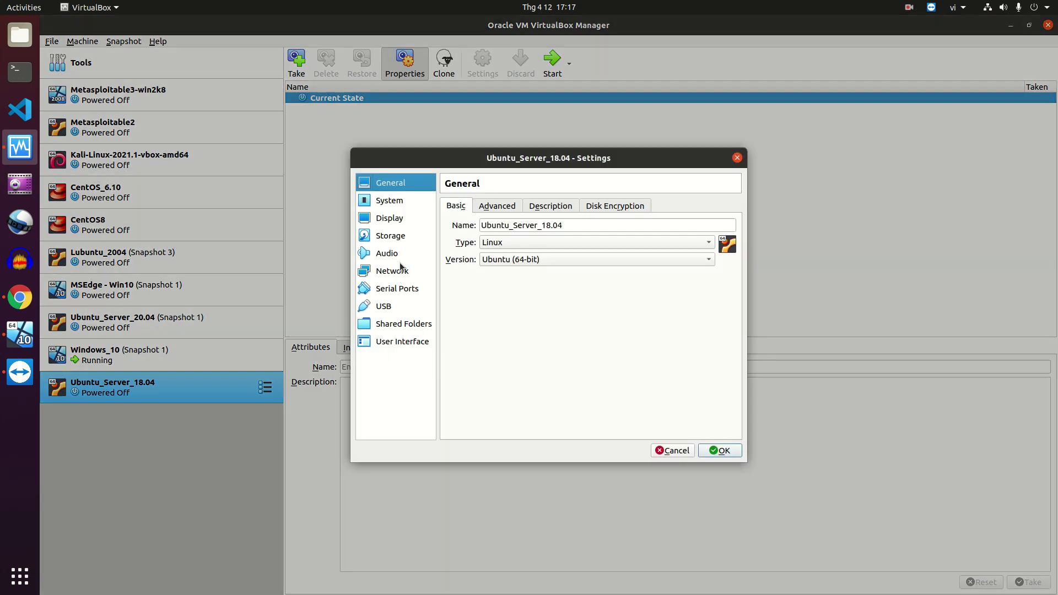
Load ubuntu-18.04.5-live-server-amd64.iso from Downloads into the empty IDE optical drive and save
click(390, 235)
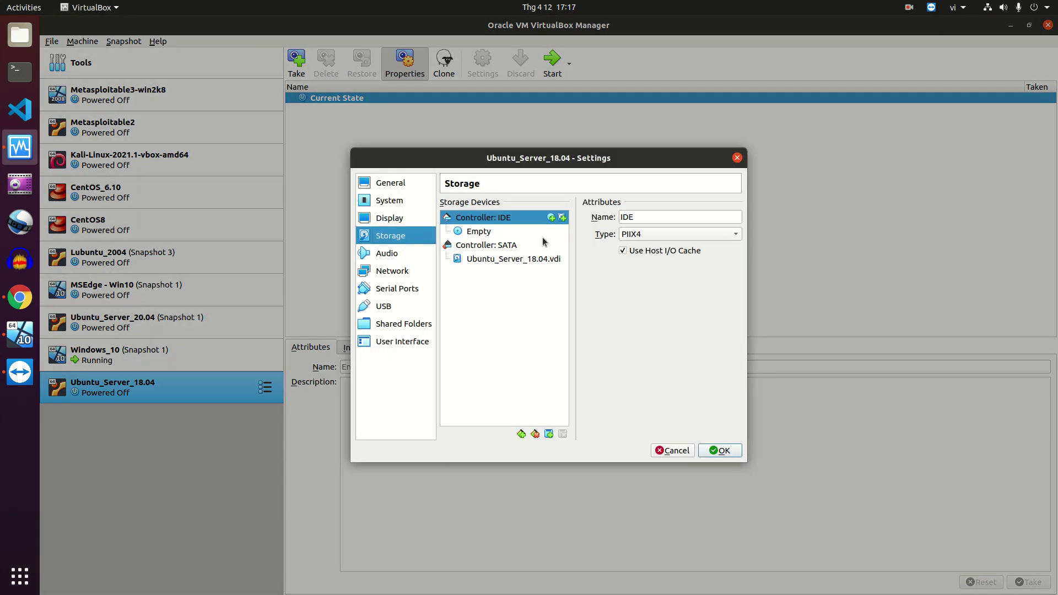
click(491, 236)
click(736, 217)
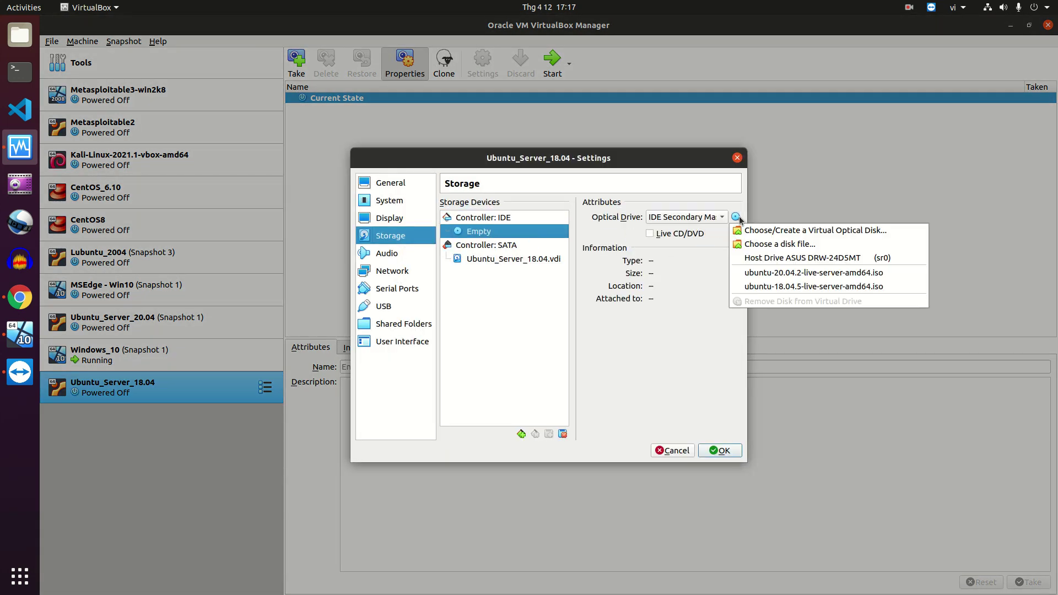
click(788, 244)
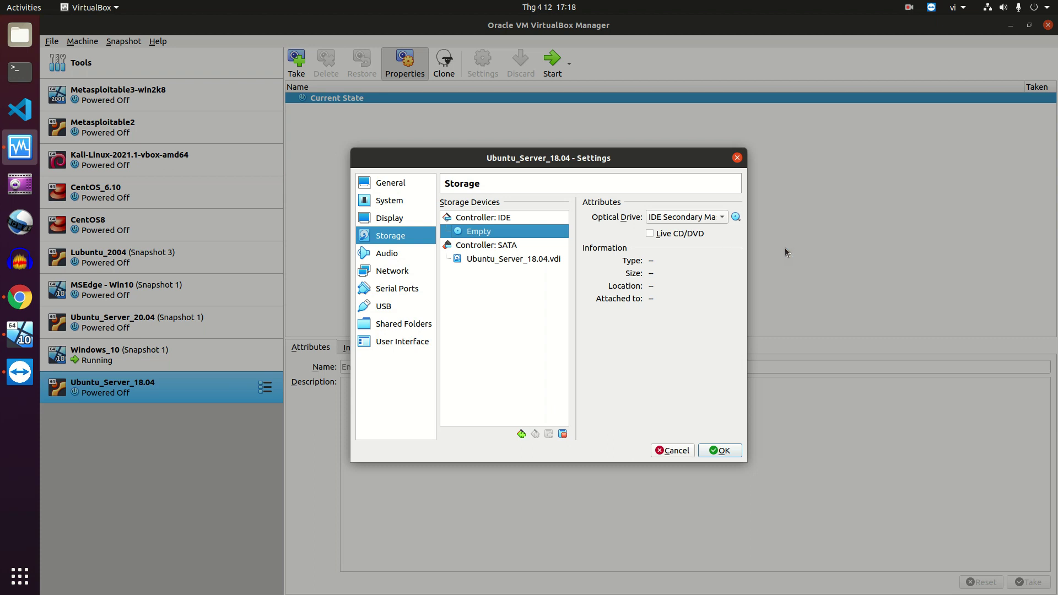
click(308, 216)
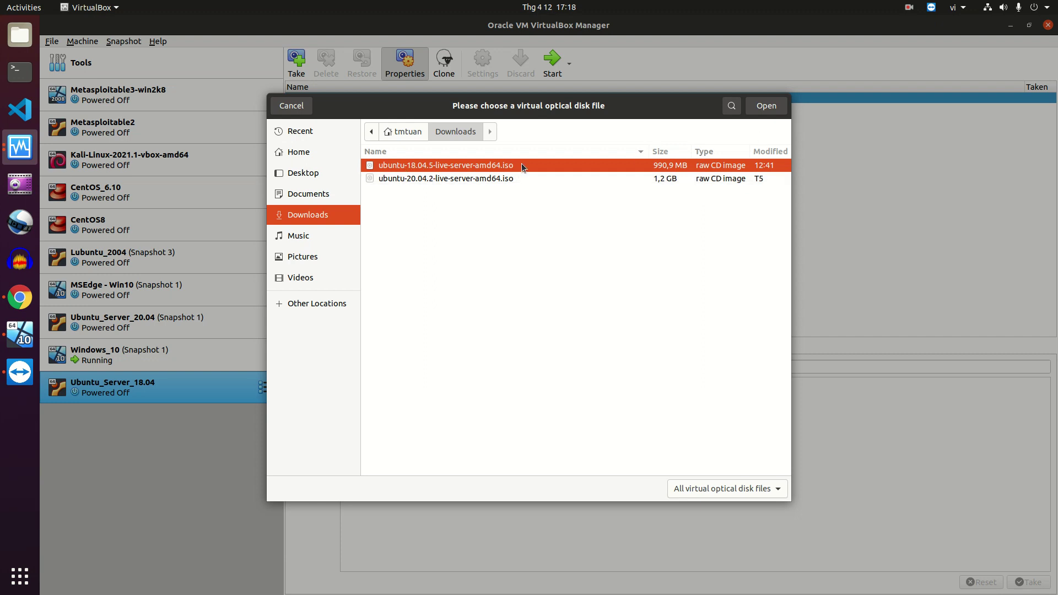
click(762, 106)
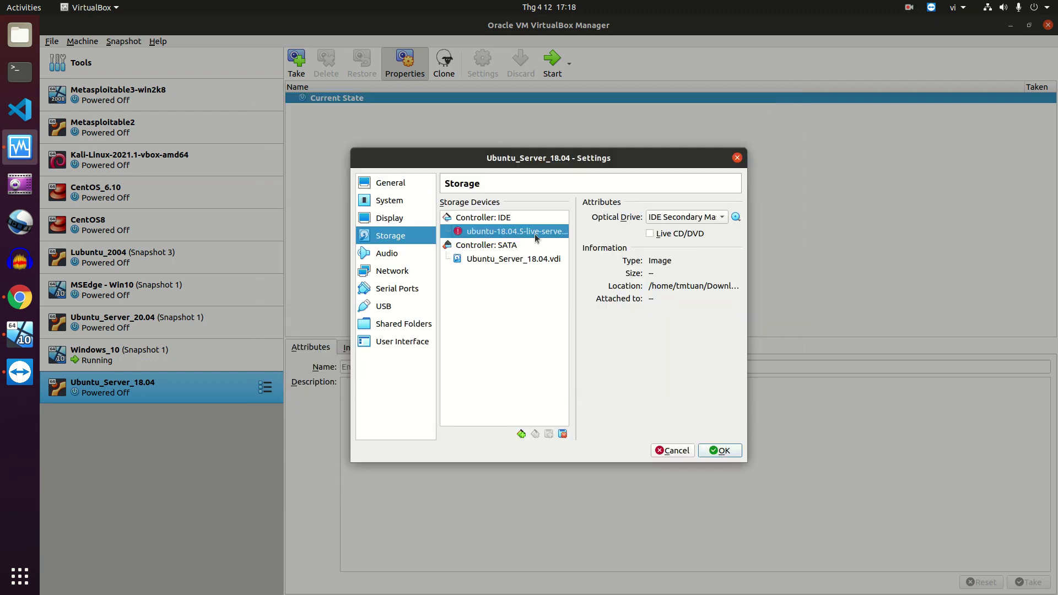
mouse_move(535, 237)
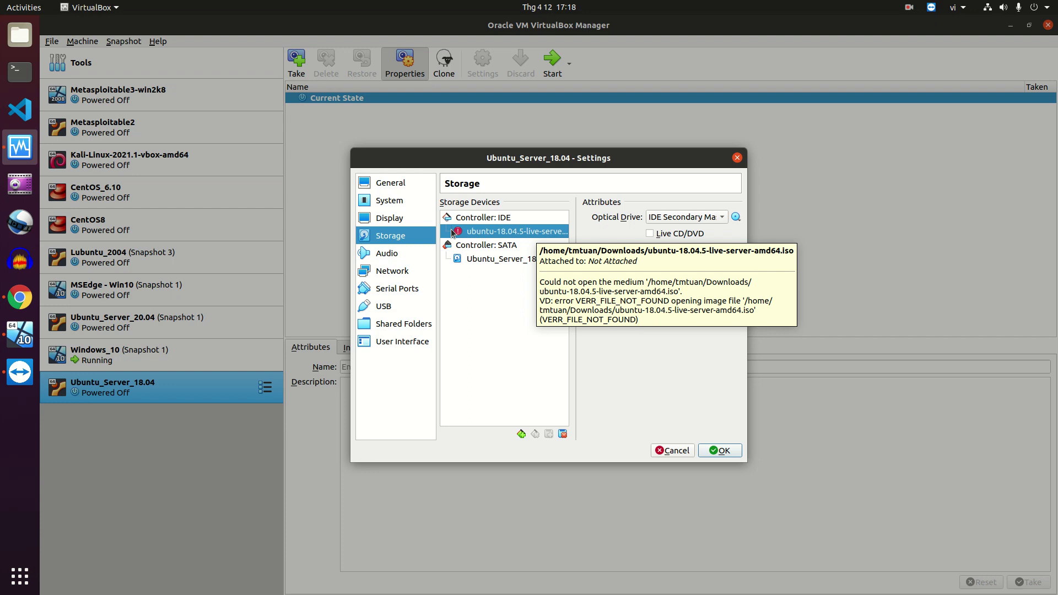
click(711, 452)
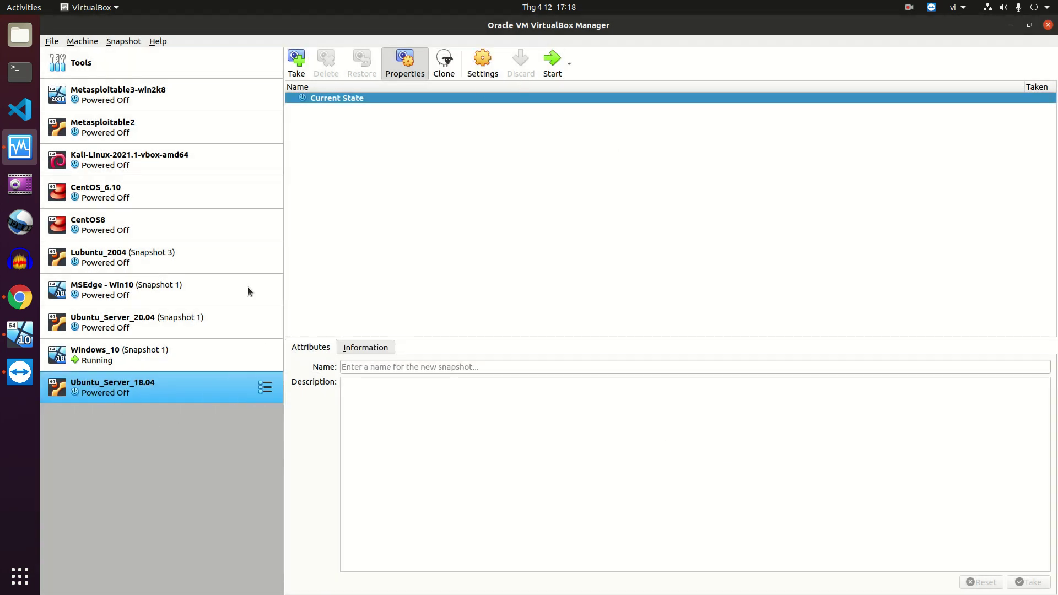
Boot Ubuntu_Server_18.04 from the ubuntu-18.04.5 ISO and dismiss the keyboard and mouse notices
click(552, 60)
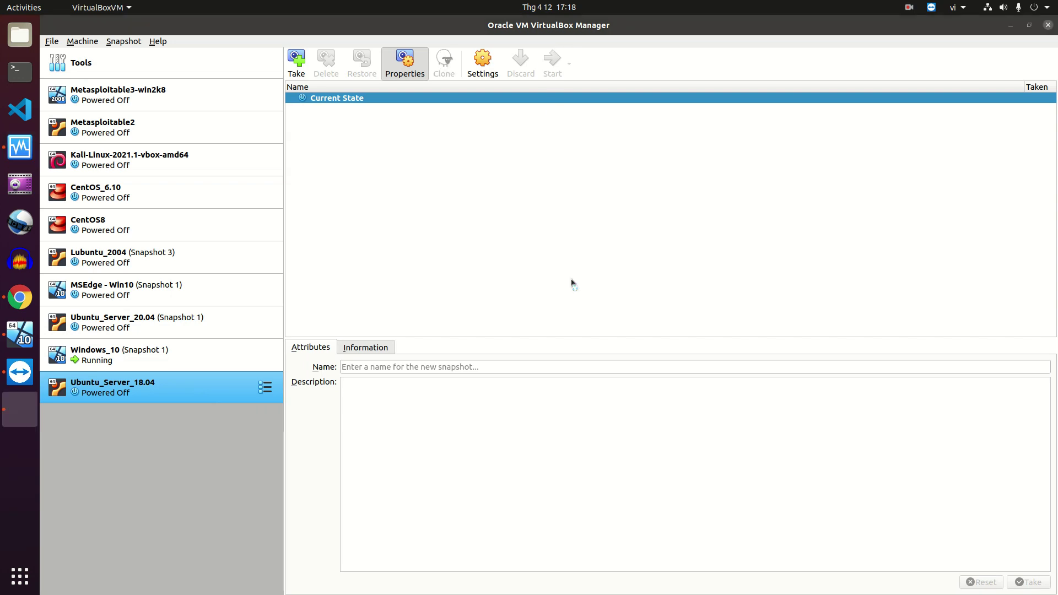
click(543, 325)
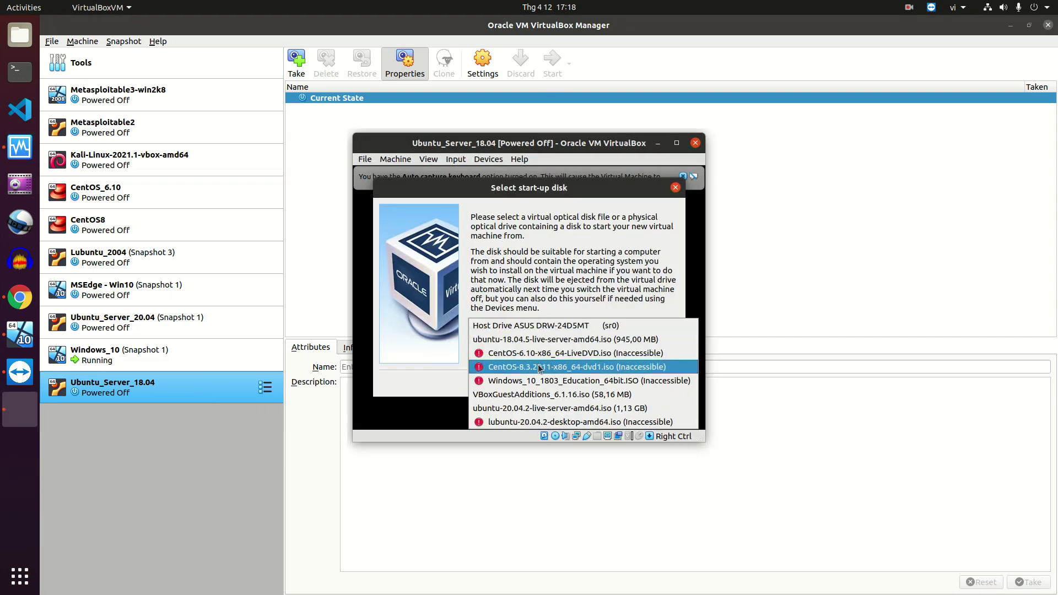
click(568, 339)
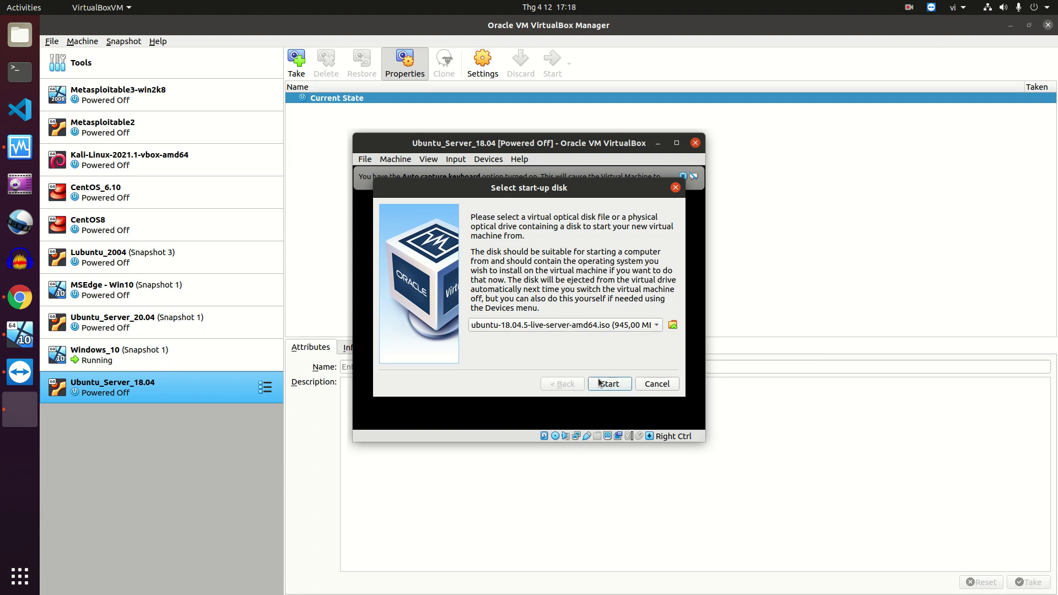
click(609, 386)
click(683, 176)
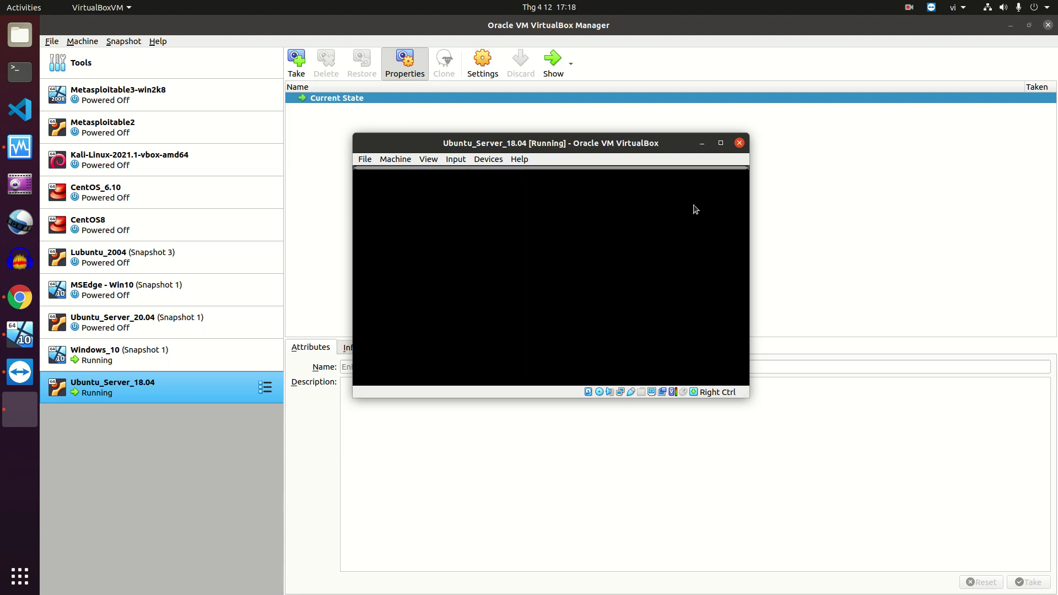
click(774, 178)
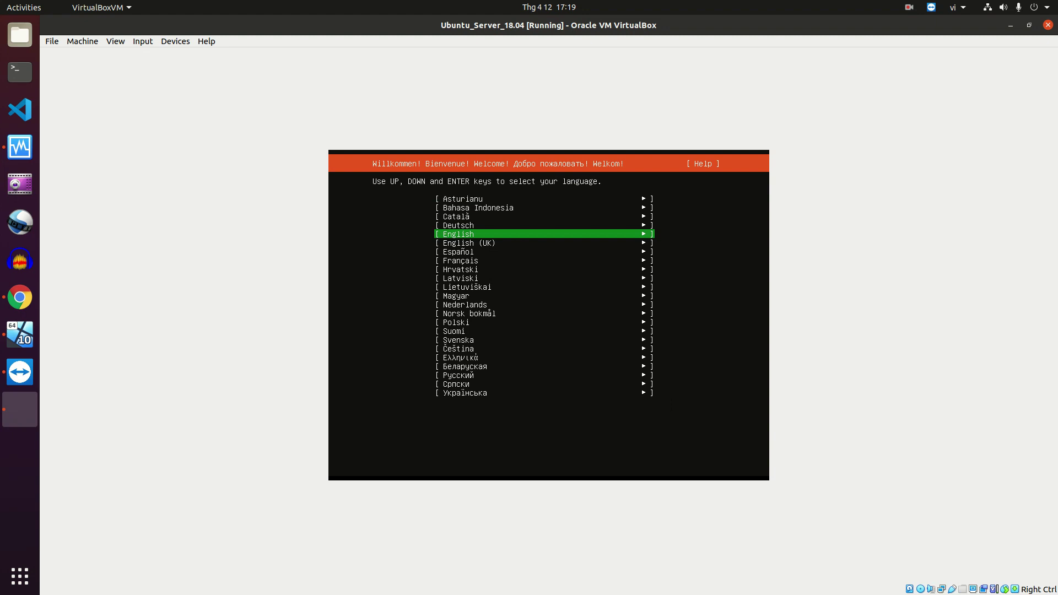
Accept English and the English (US) keyboard, then return to Network connections with enp0s3 selected
key(Return)
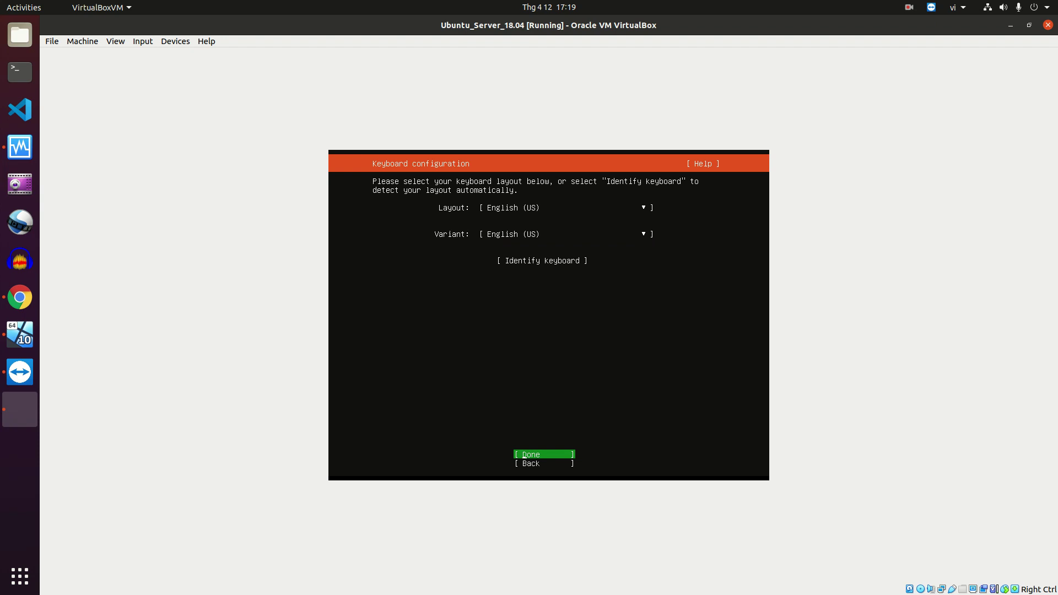
key(Return)
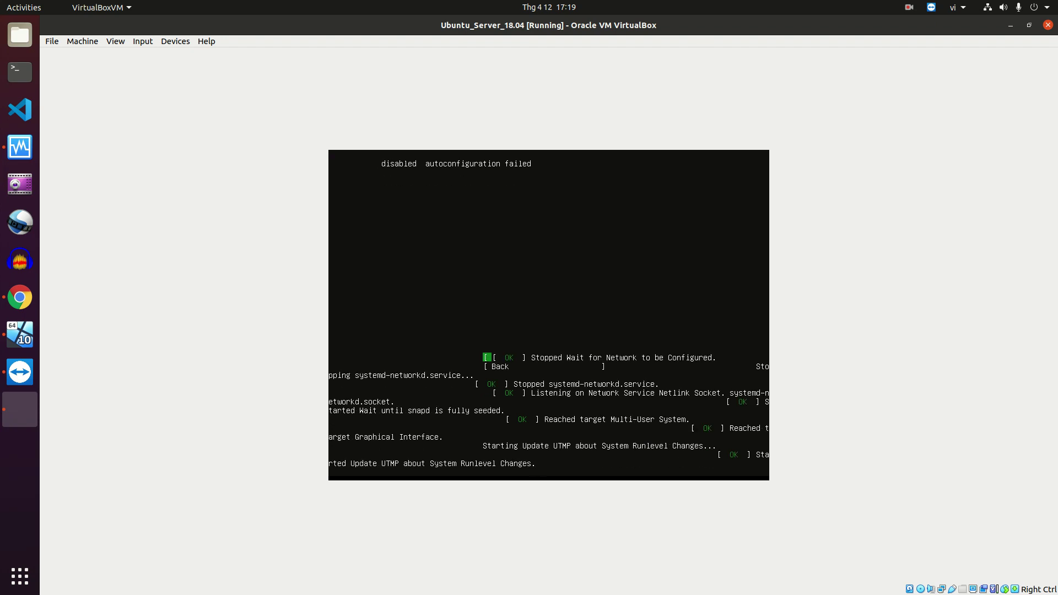
key(Return)
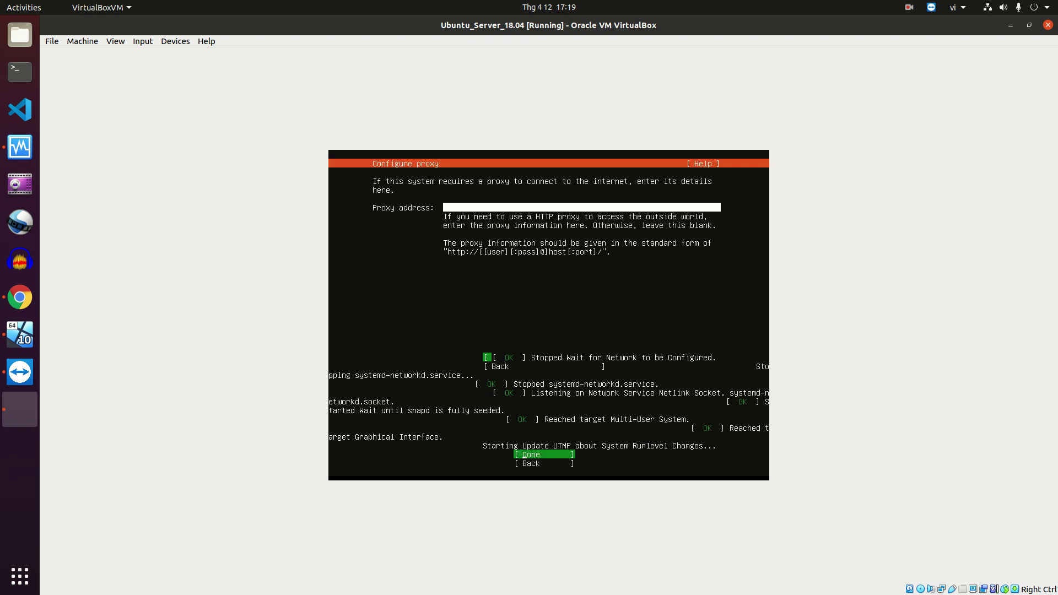
key(Down)
key(Return)
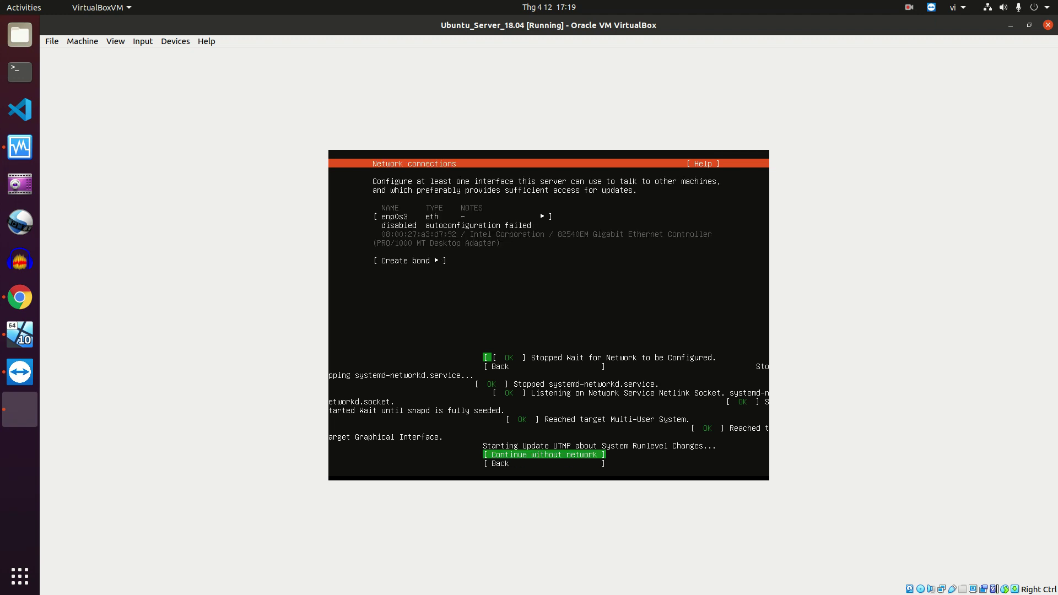
key(Up)
key(Up)
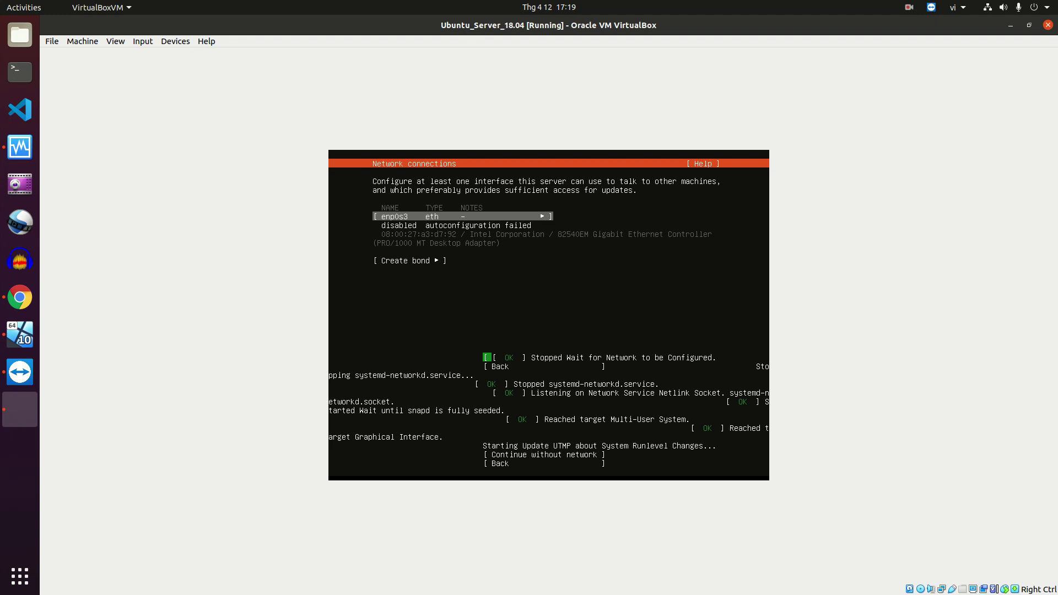
Switch enp0s3's IPv4 method to Manual
key(Return)
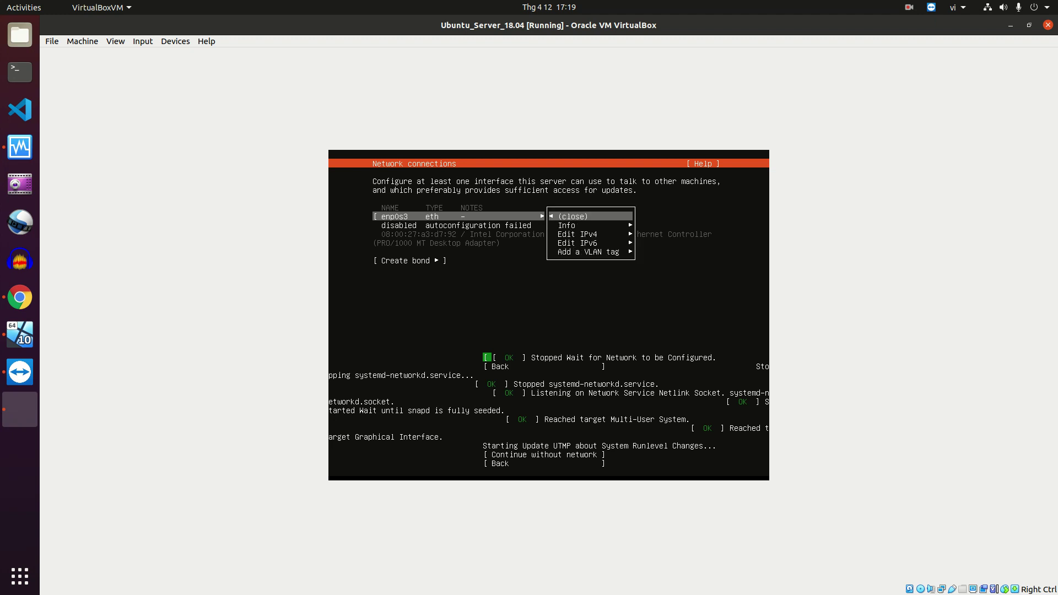
key(Down)
key(Down)
key(Return)
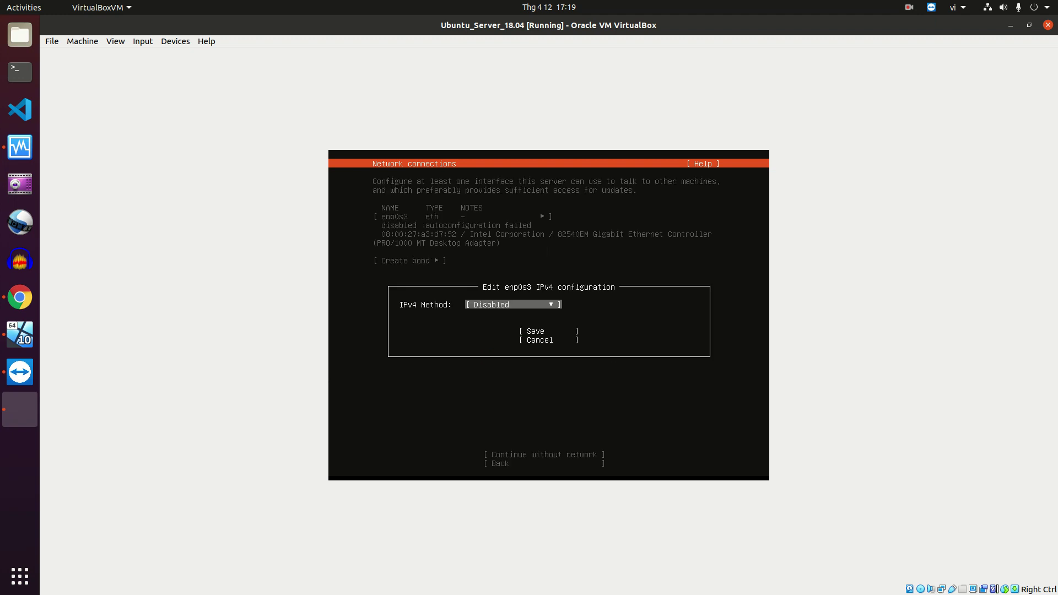
key(Return)
key(Up)
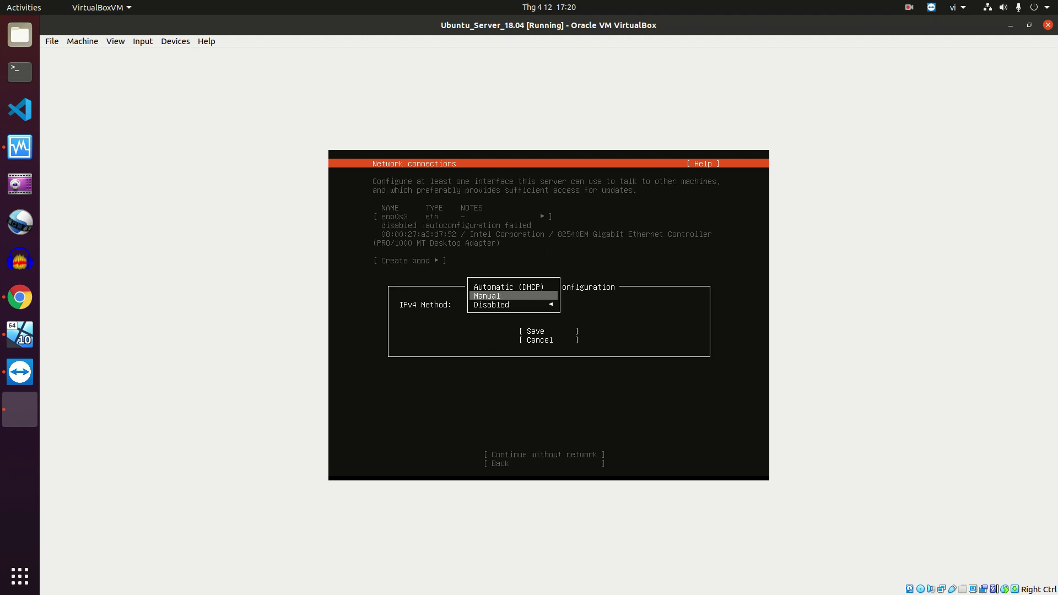
key(Return)
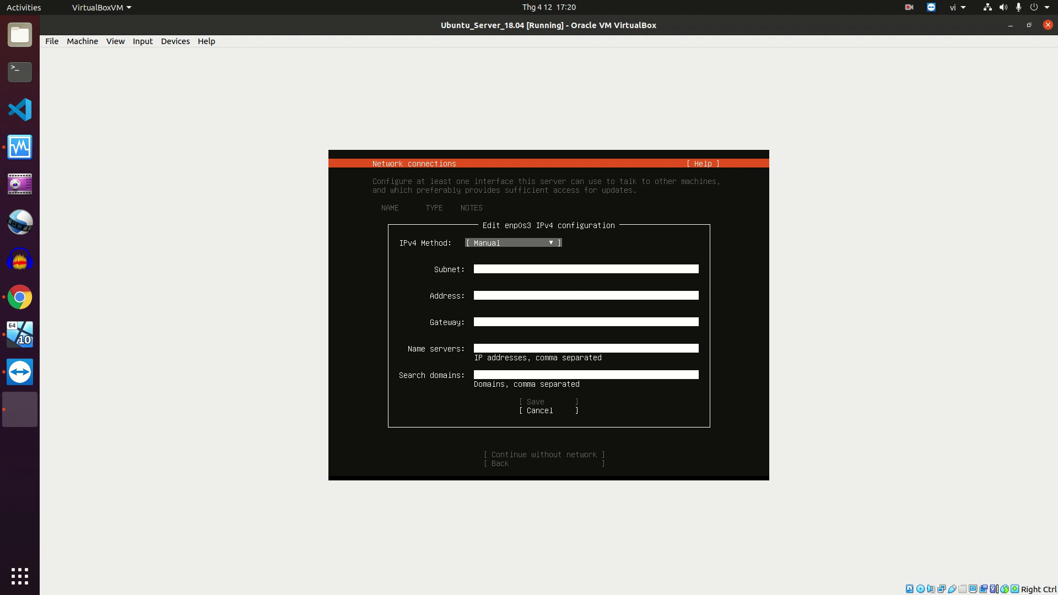
Enter subnet 172.30.33.0/24, address 172.30.33.201, gateway 172.30.33.1 and the name servers
key(Tab)
text(1)
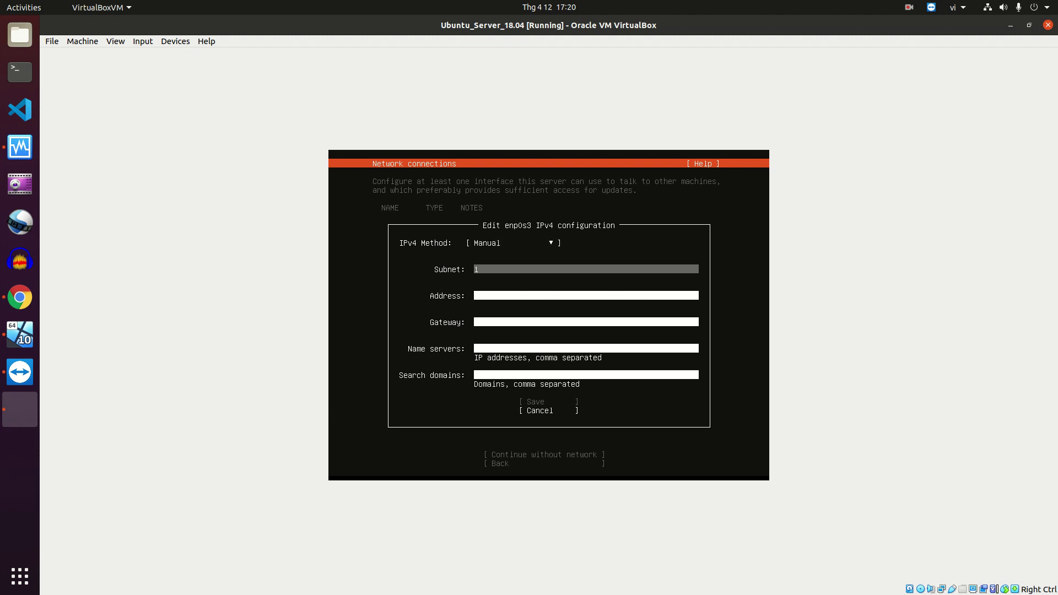
text(72.30.33.0/24)
key(Tab)
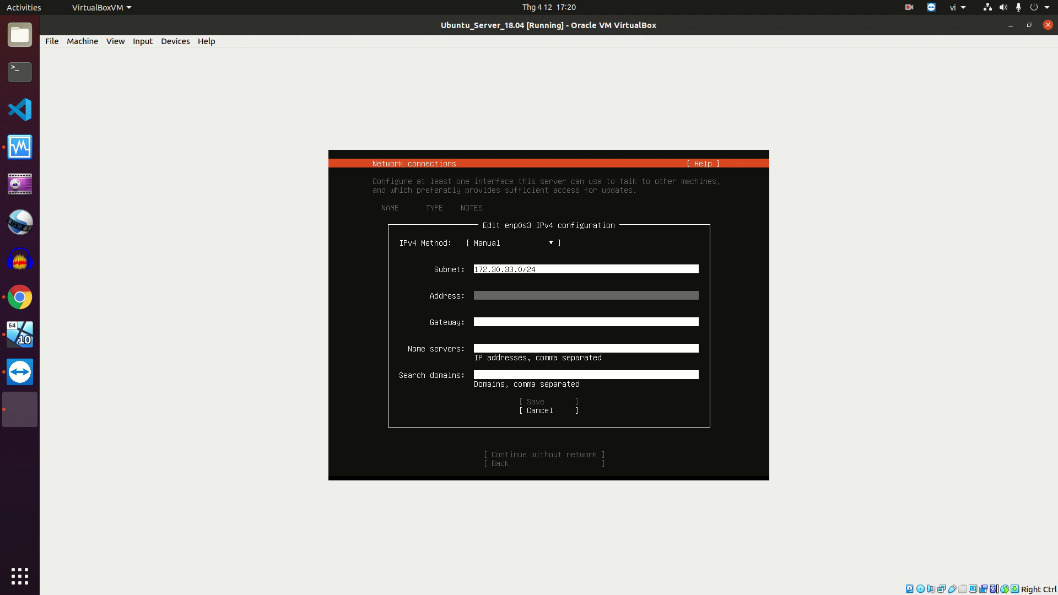
text(172.30.33.201)
key(Tab)
text(172)
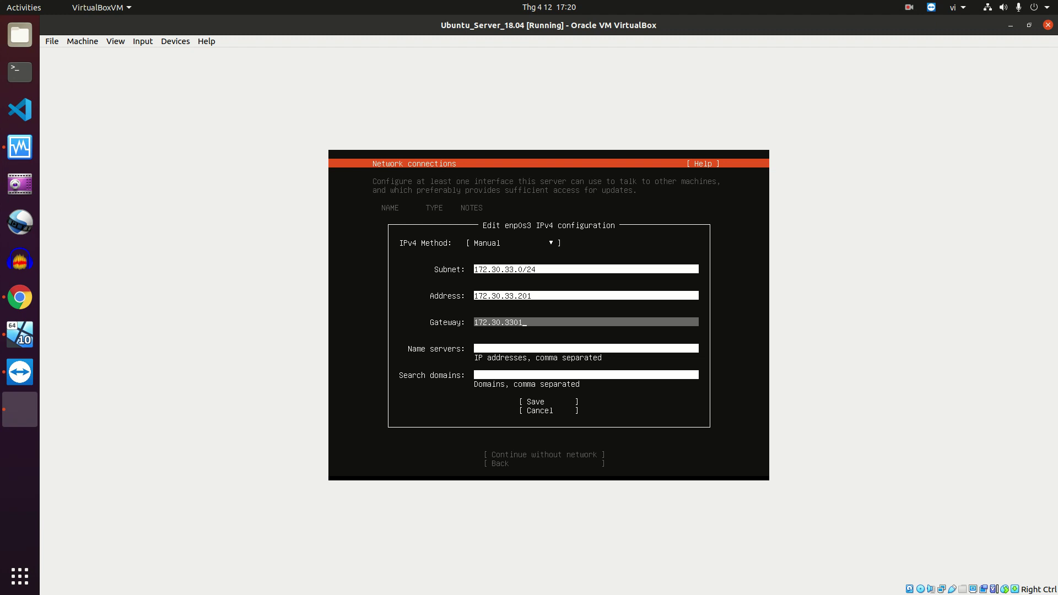
click(586, 348)
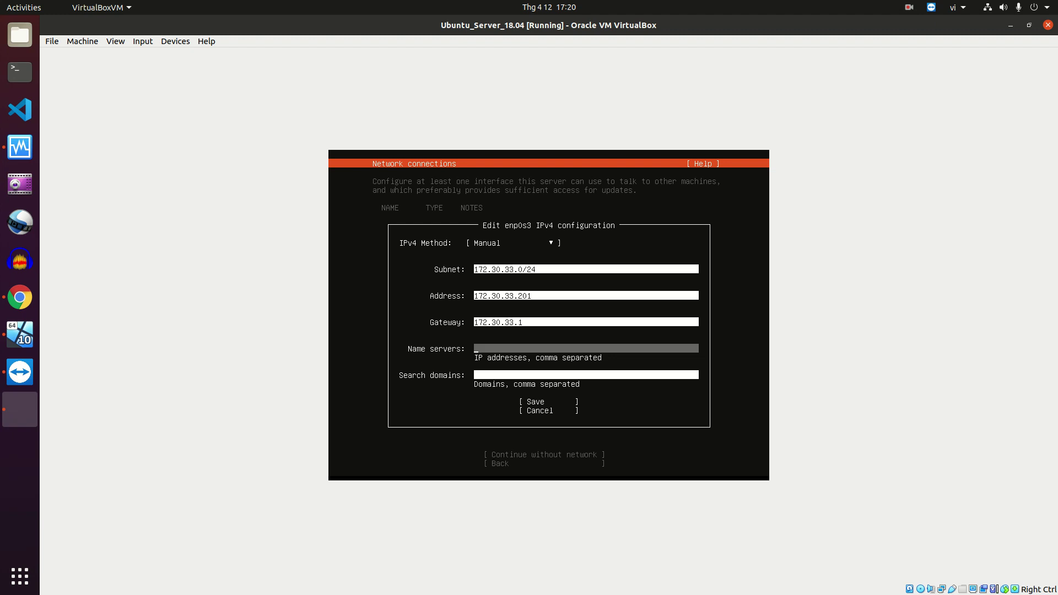
text(172.18.27.2,172.30.2)
click(586, 375)
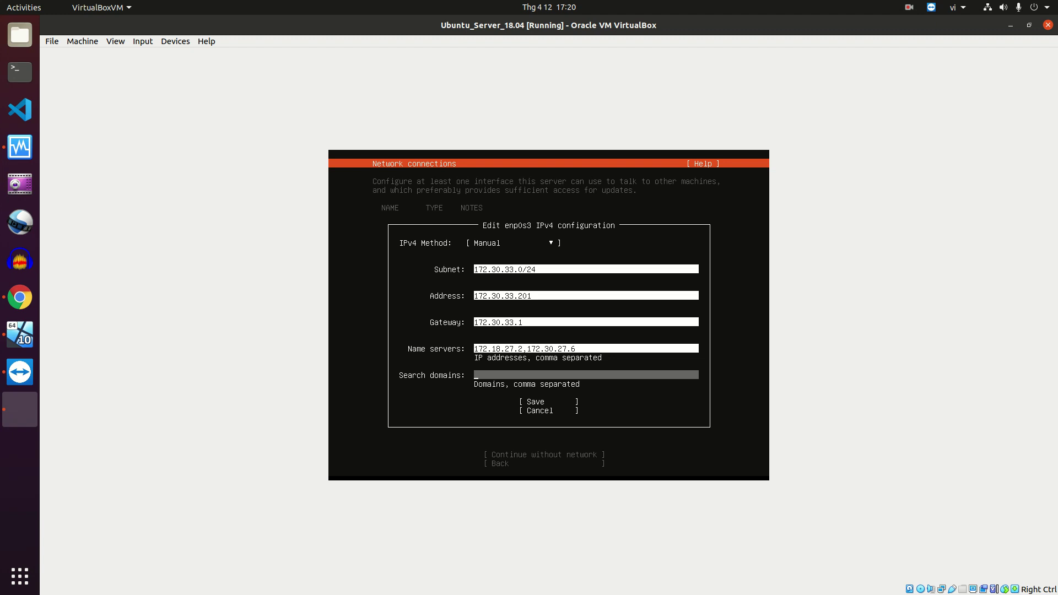
key(Tab)
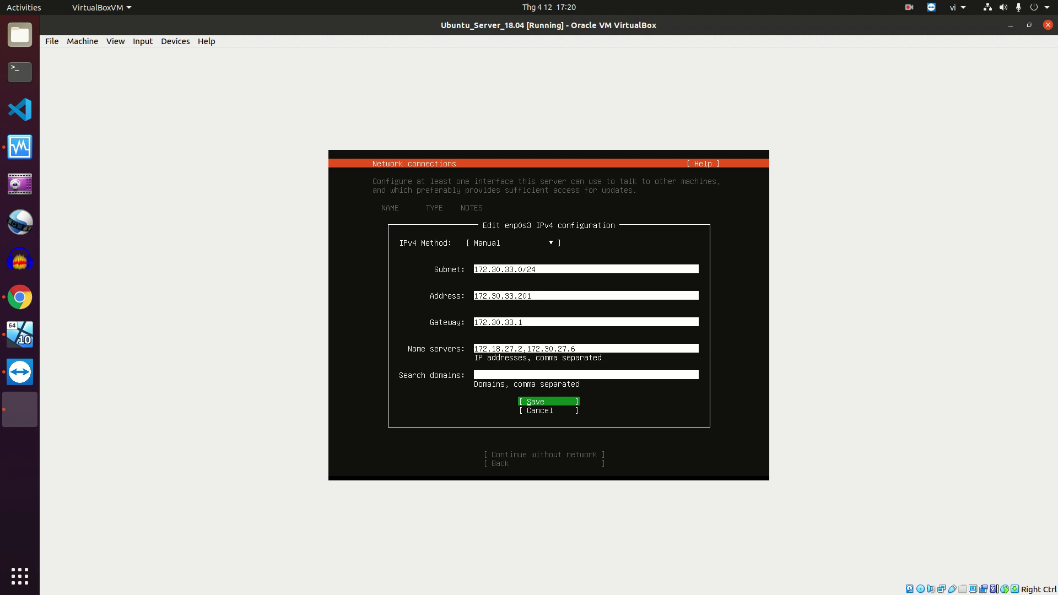
Reconfirm Manual as the IPv4 method and save the static configuration
key(Up)
key(Up)
key(Up)
key(Up)
key(Up)
key(Up)
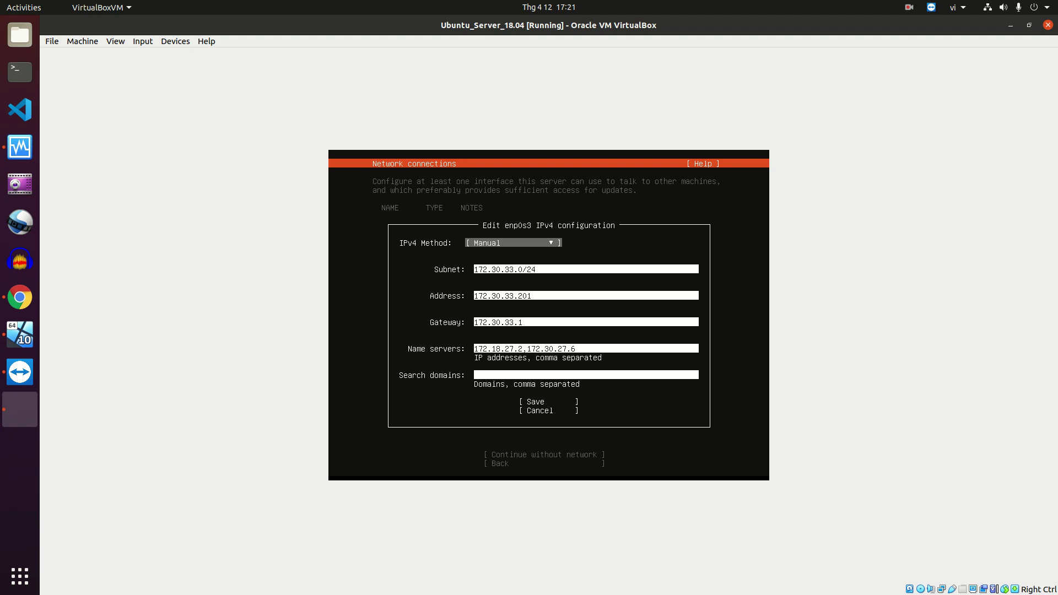
key(Return)
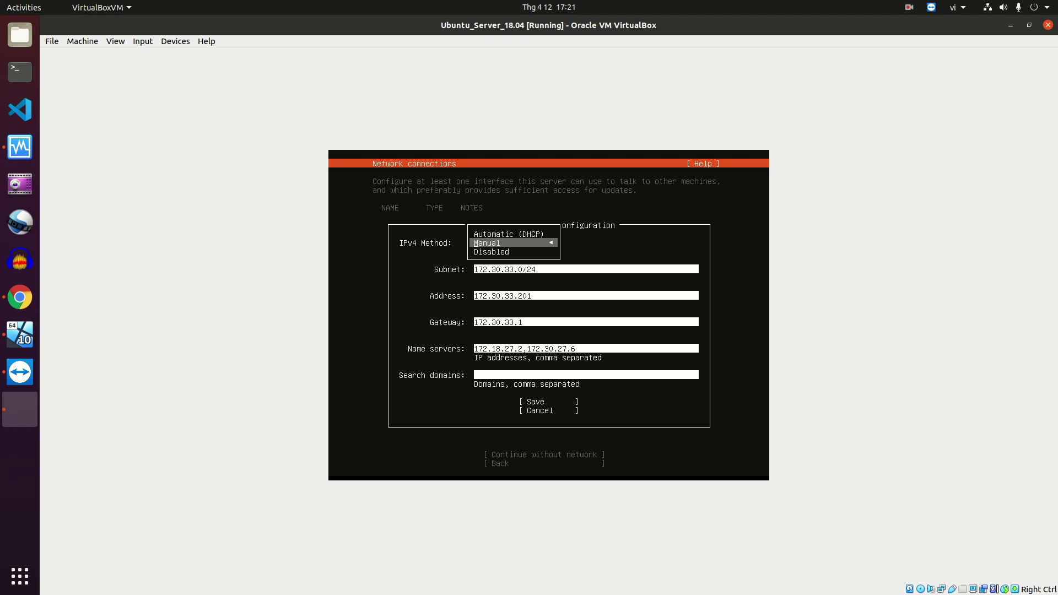
key(Up)
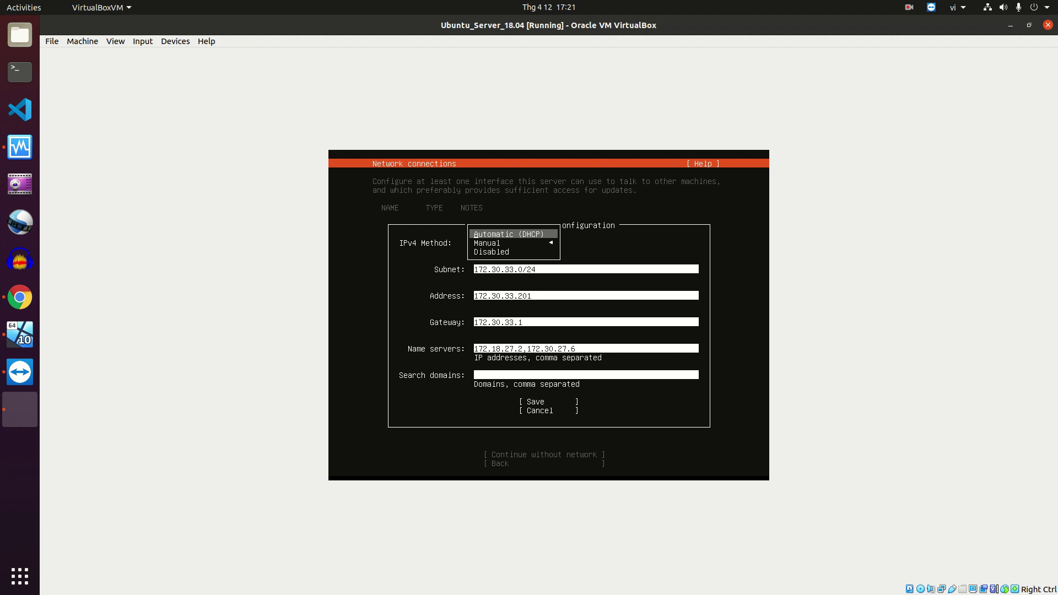
key(Down)
key(Return)
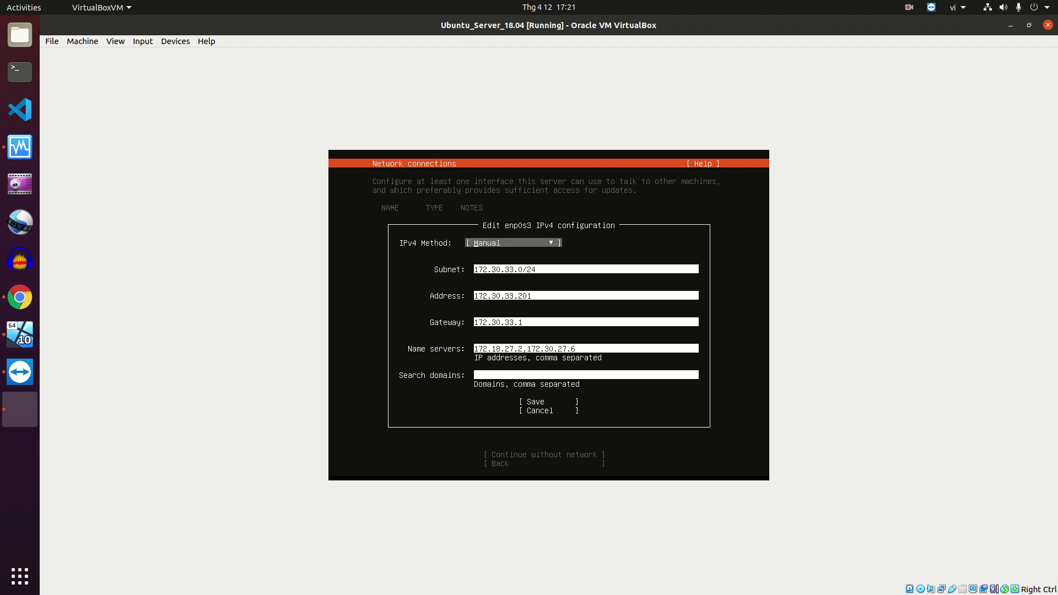
key(Tab)
key(Tab)
key(Tab)
key(Tab)
key(Tab)
key(Tab)
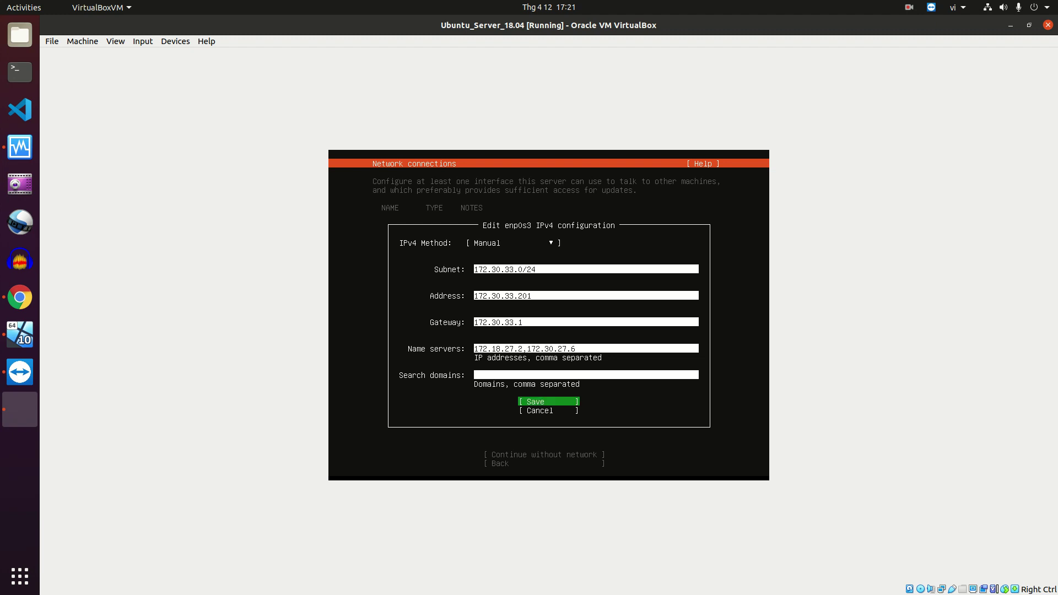
key(Return)
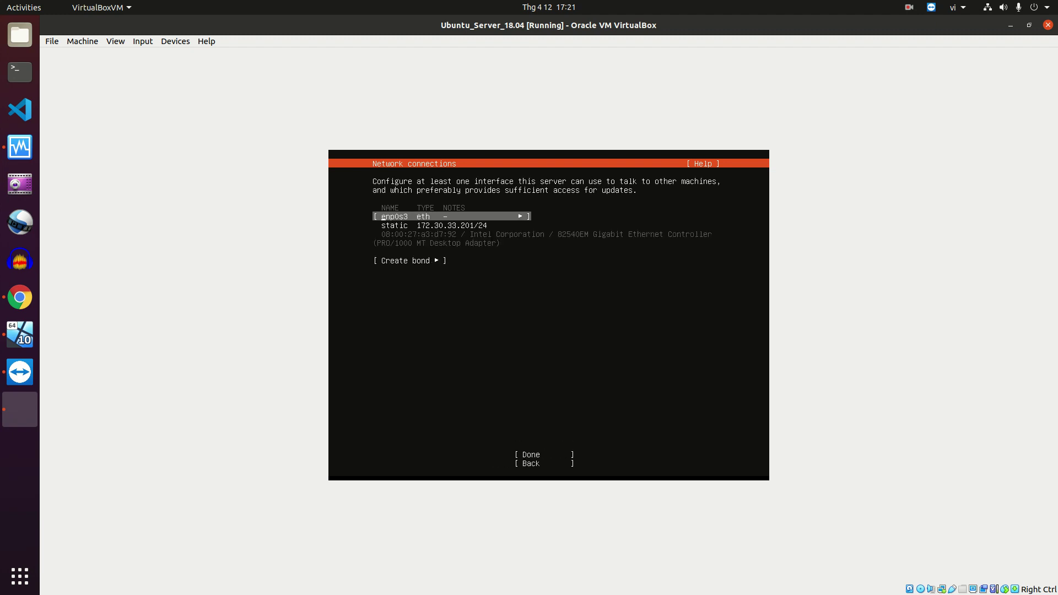
Accept the network settings, leave the proxy blank and keep the default vn.archive.ubuntu.com mirror
key(Tab)
key(Tab)
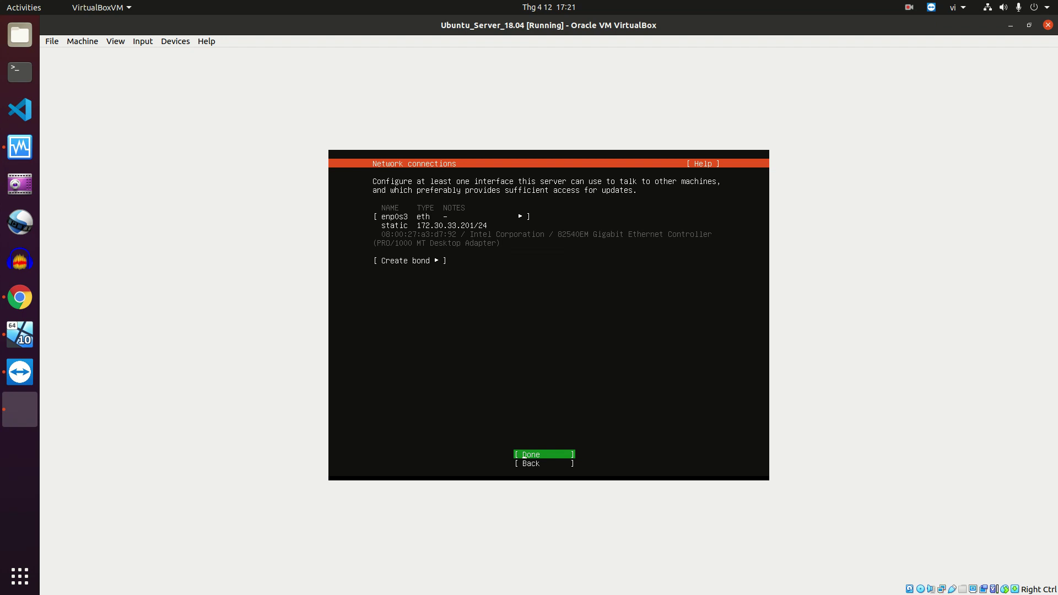
key(Return)
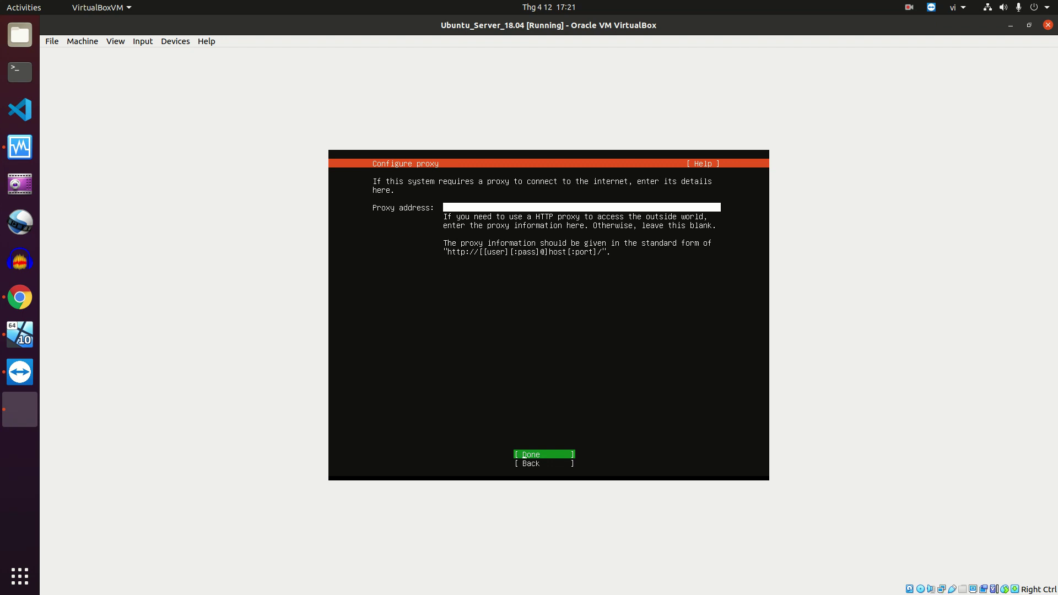
key(Return)
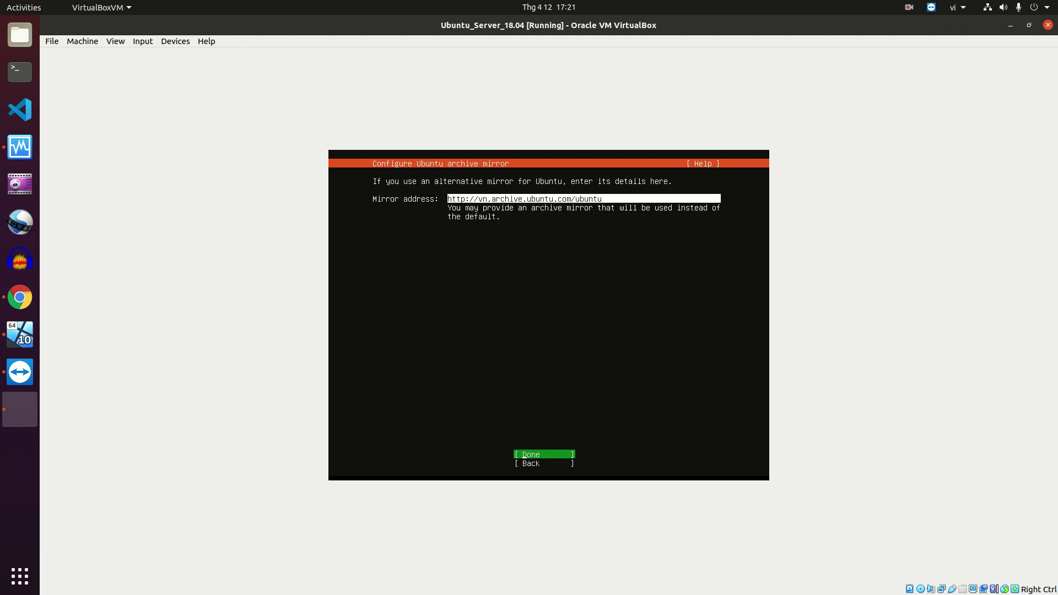
key(Return)
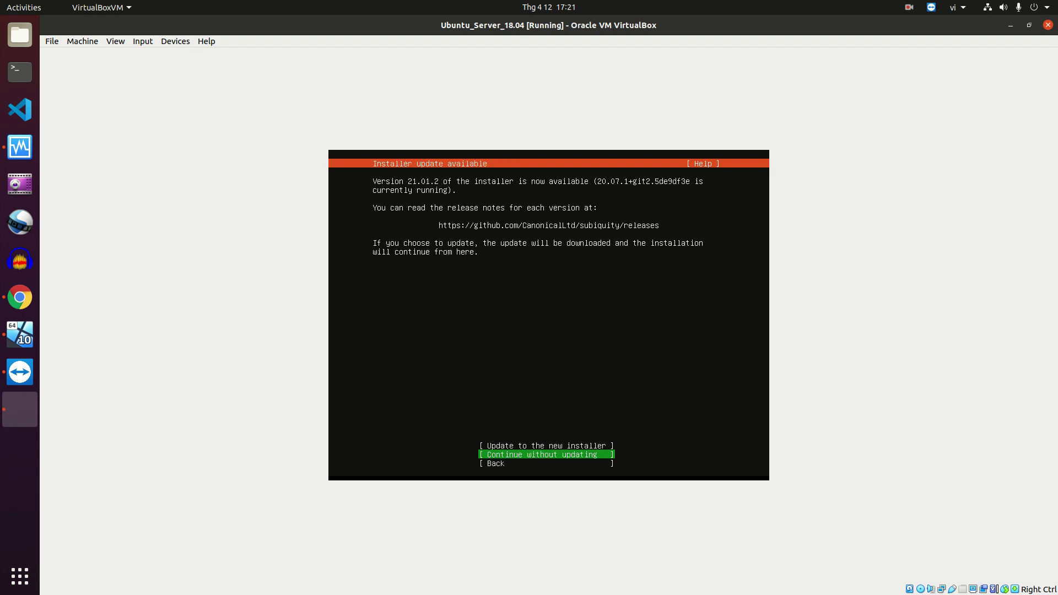
Continue without updating, accept the entire-disk LVM layout and confirm formatting the disk
key(Return)
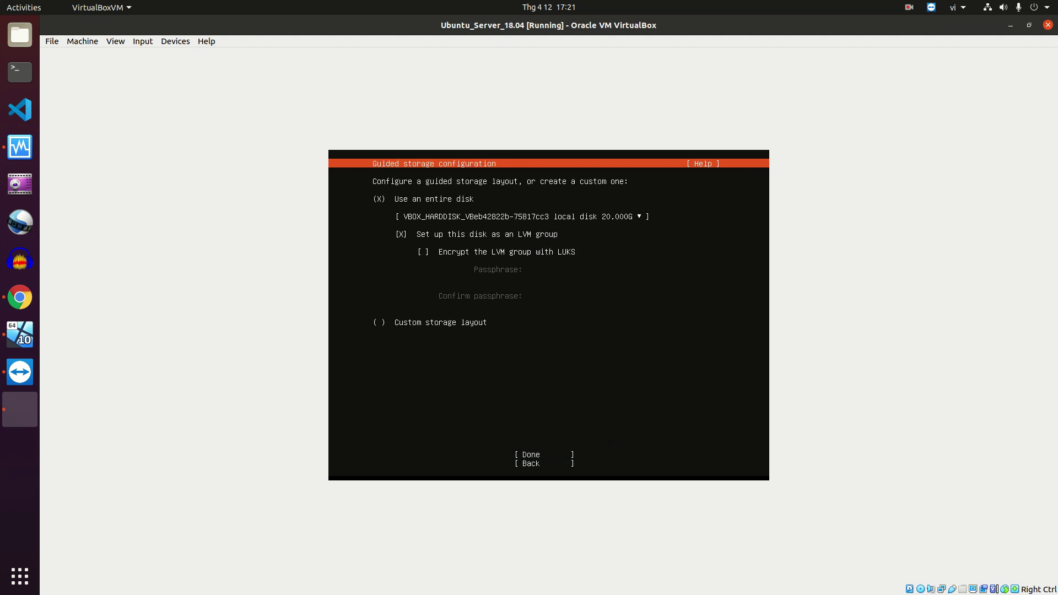
key(Down)
key(Down)
key(Tab)
key(Return)
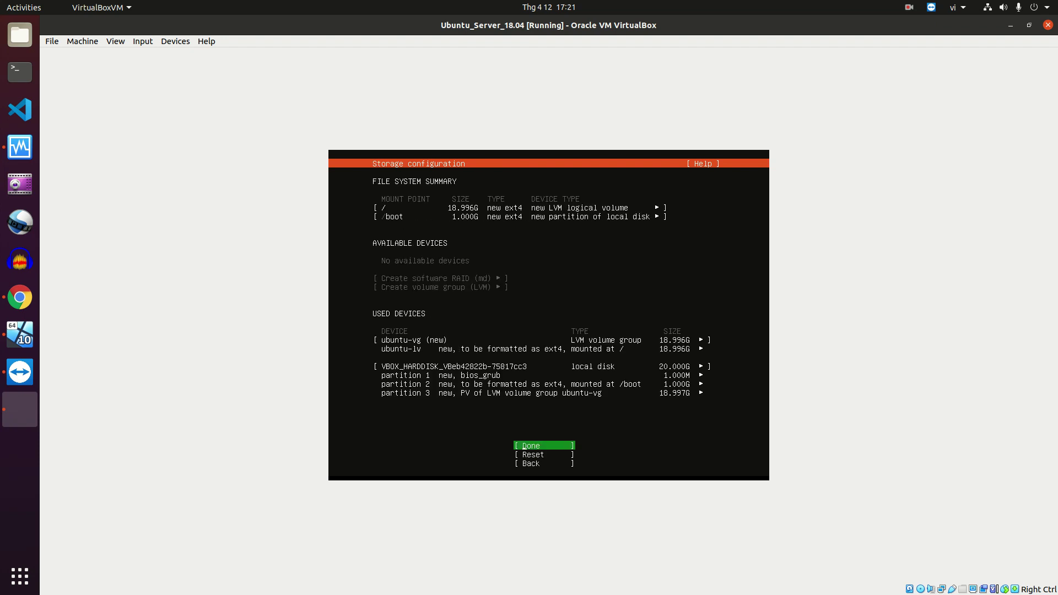
key(Return)
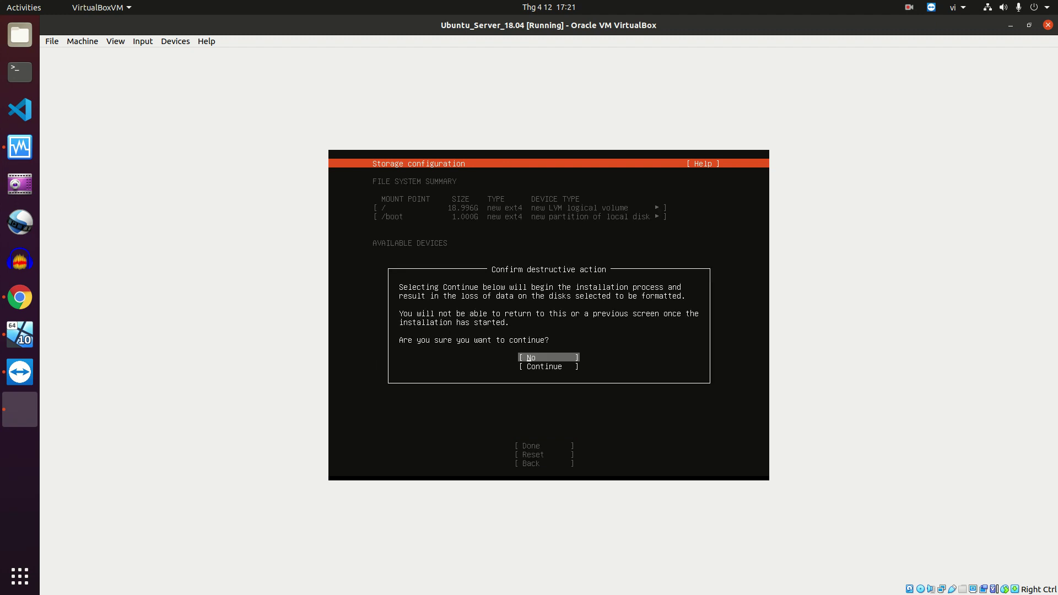
key(Down)
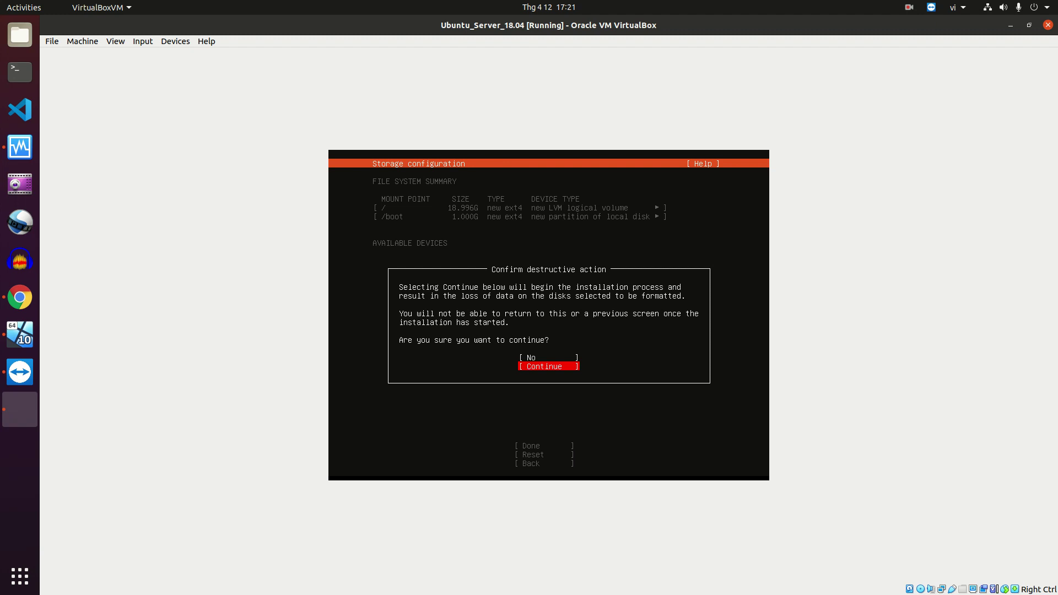
key(Return)
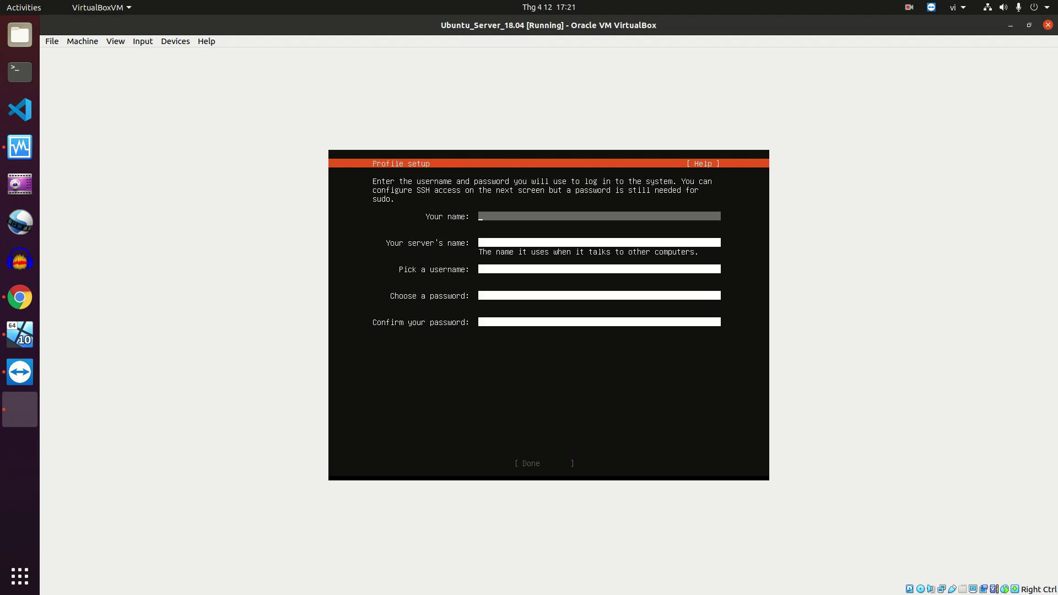
Enter the user's full name, server name ubuntuserver, a username and matching password, then submit
key(Tab)
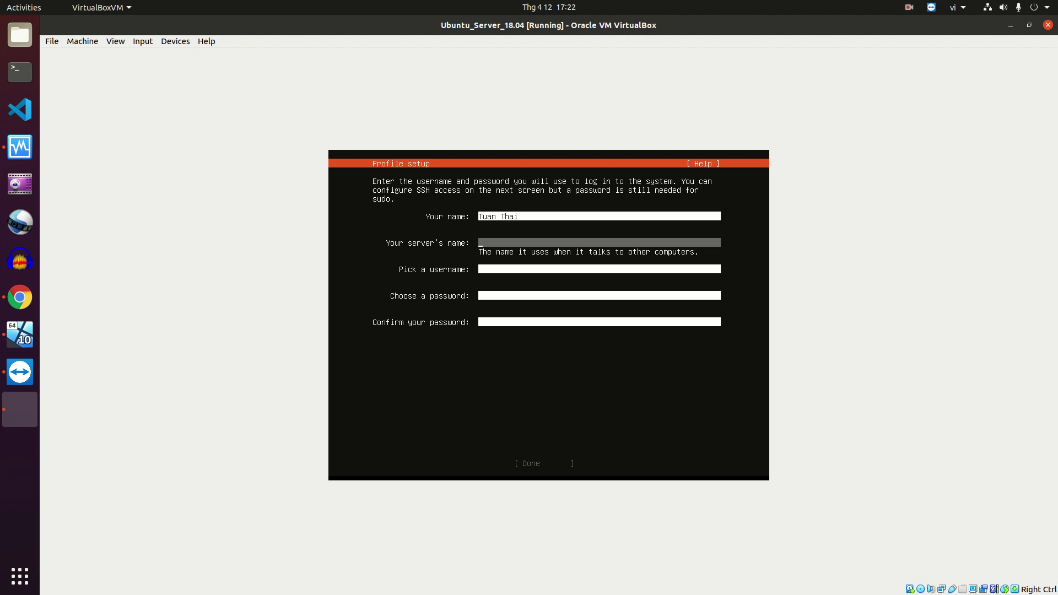
key(Tab)
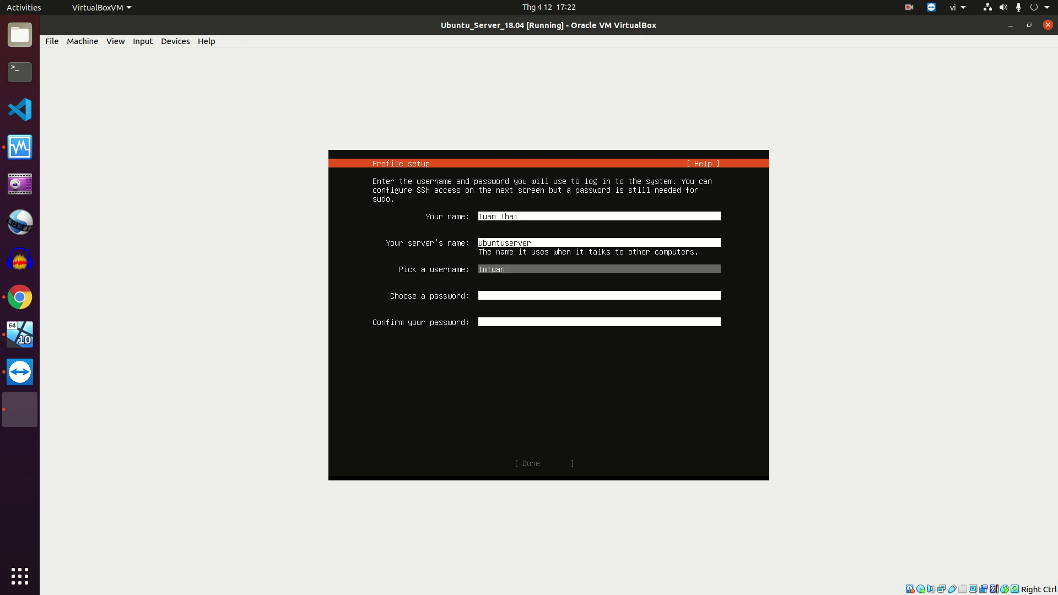
key(Tab)
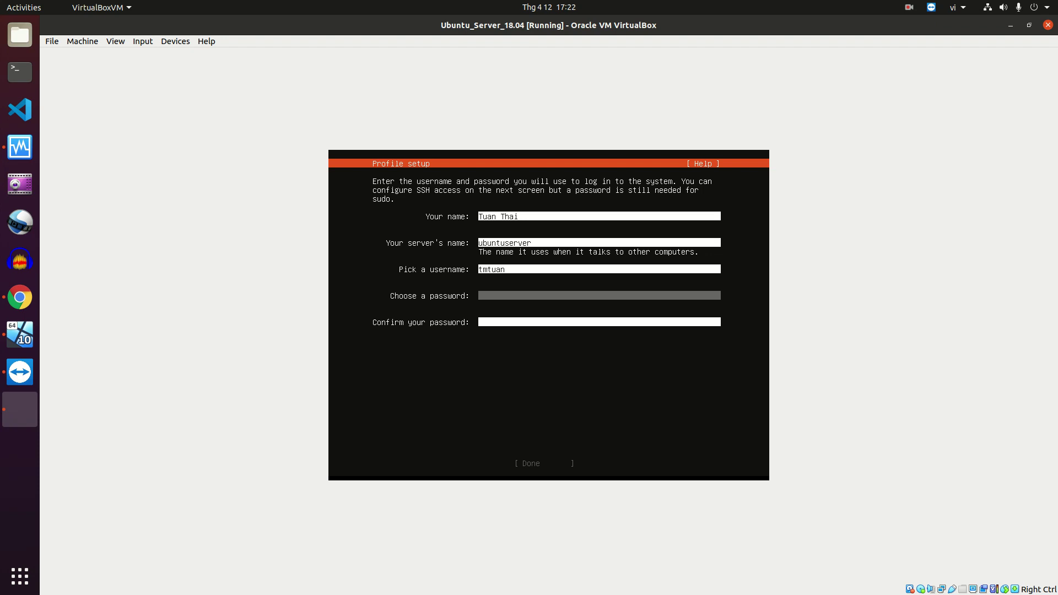
key(Tab)
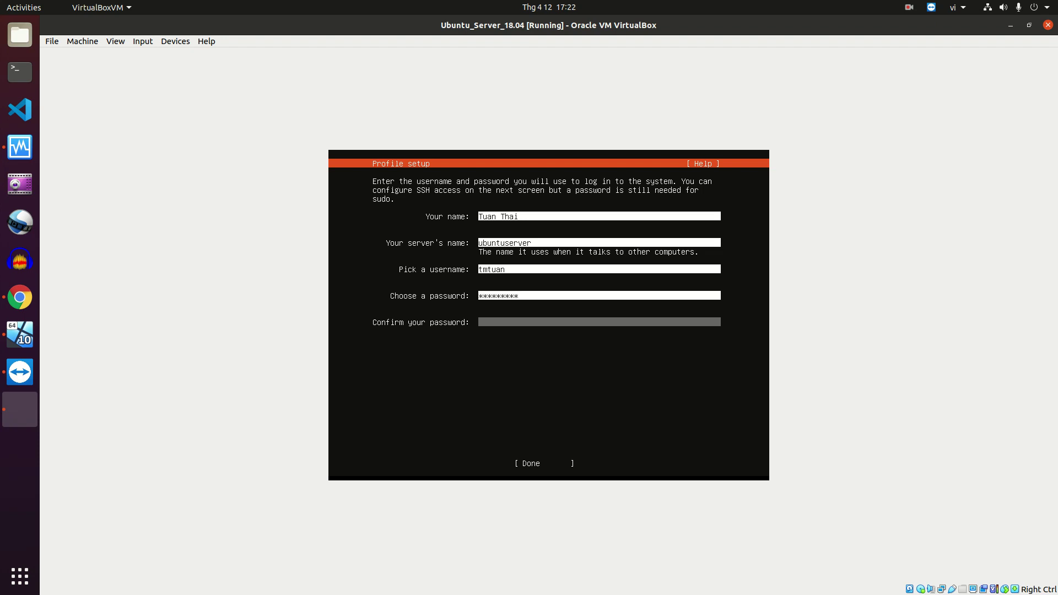
key(Tab)
key(Return)
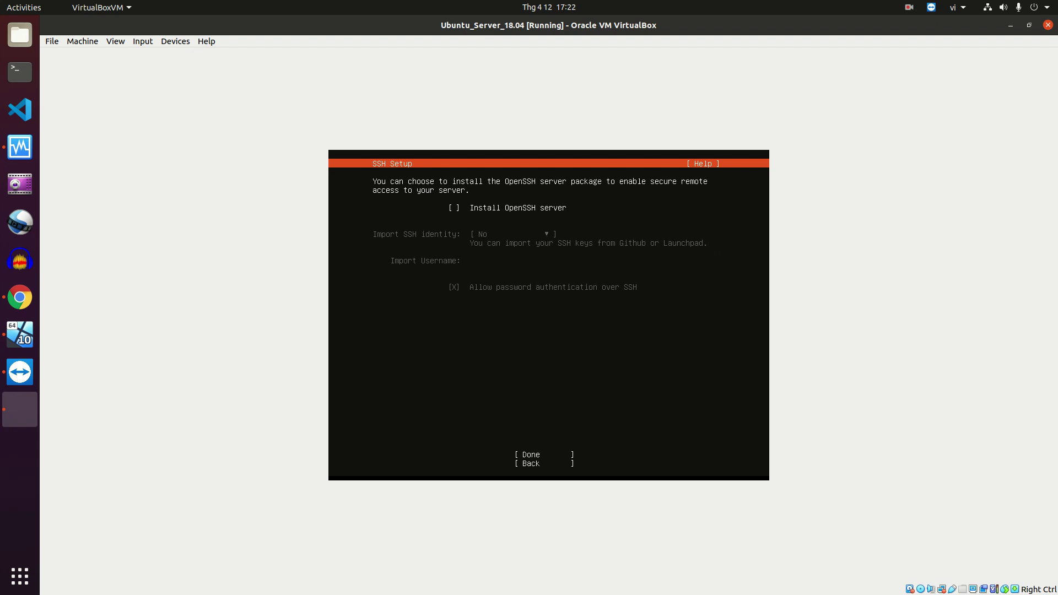
Tick Install OpenSSH server and continue past Featured Server Snaps without selecting any
key(space)
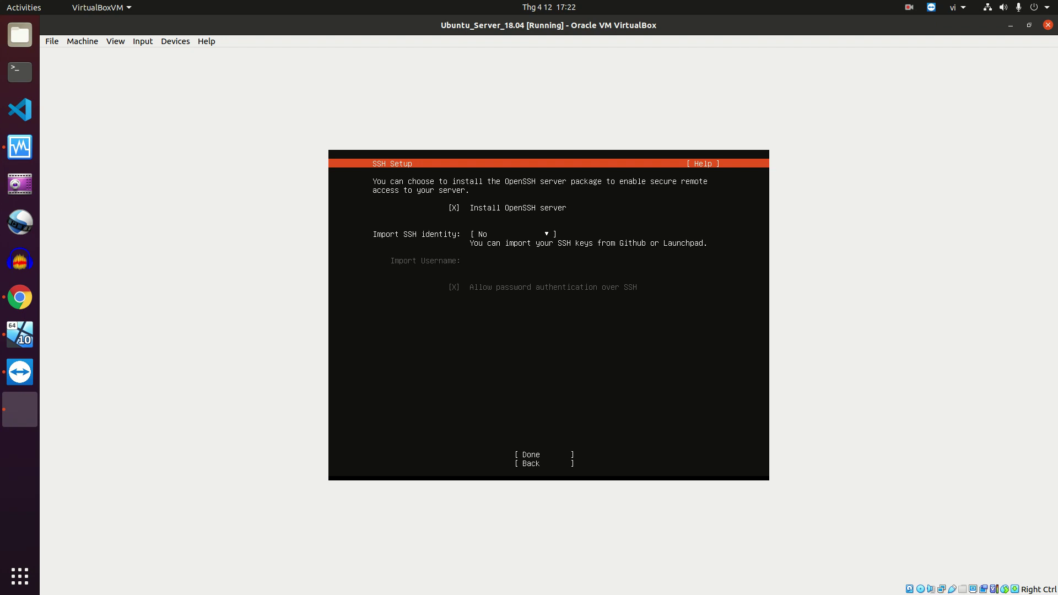
key(Tab)
key(Tab)
key(Return)
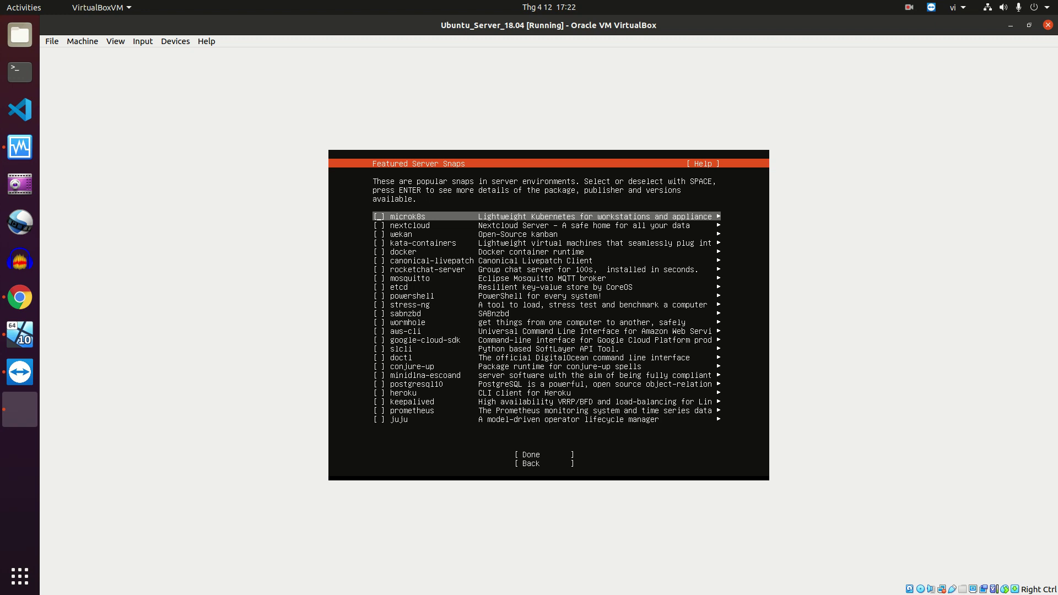
key(Tab)
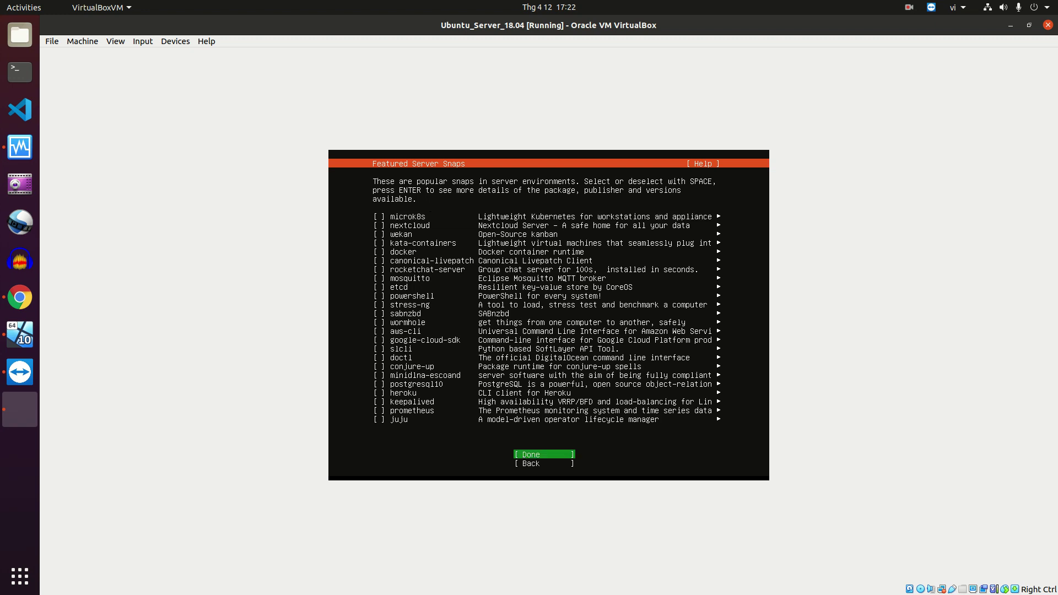
key(Return)
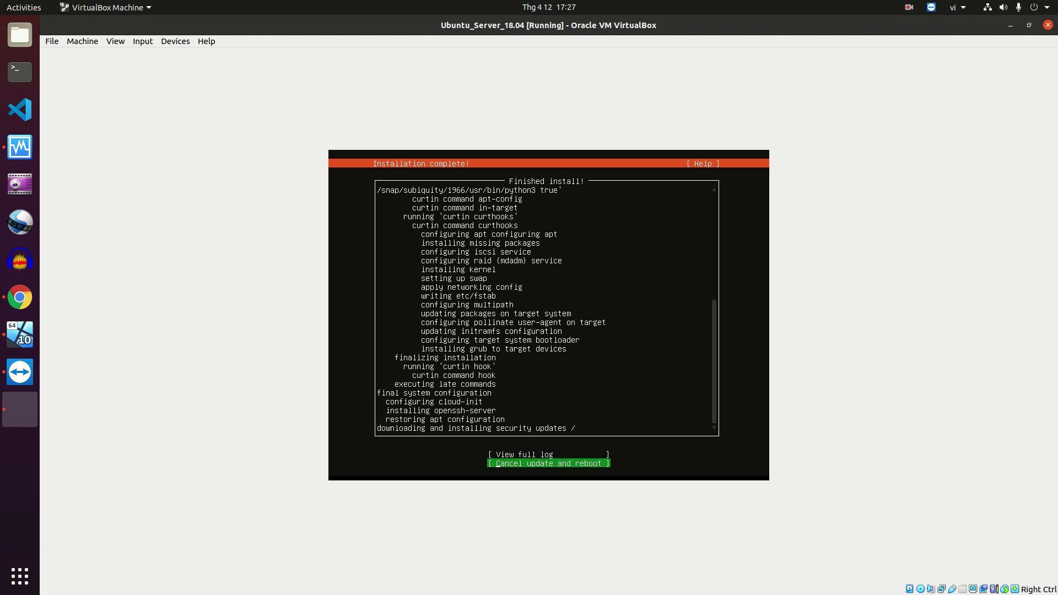
Skip updates and reboot past the remove-media prompt, then close the mouse-integration notice
key(Return)
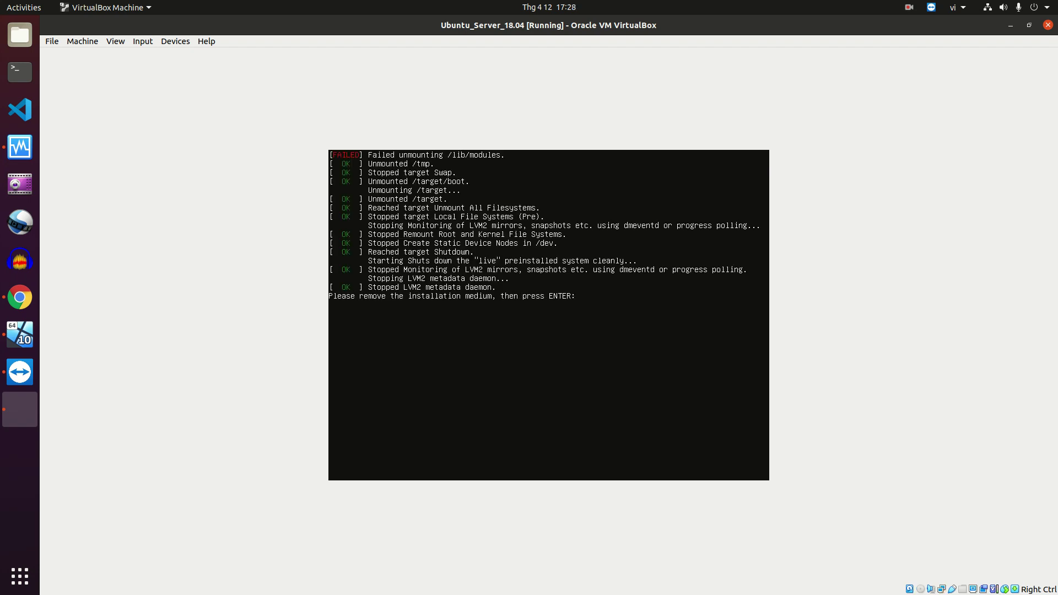
key(Return)
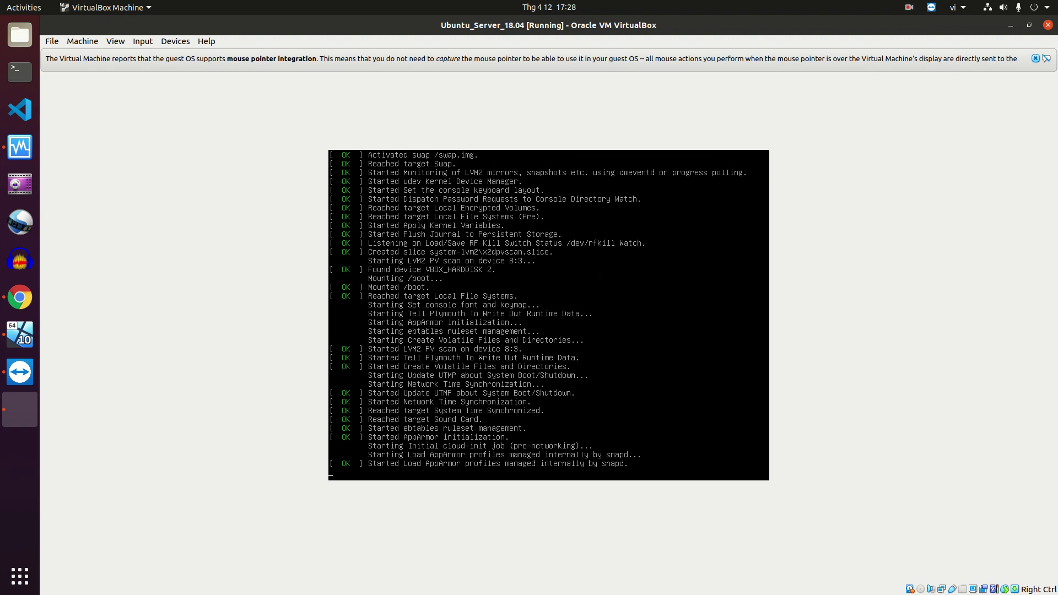
click(1035, 59)
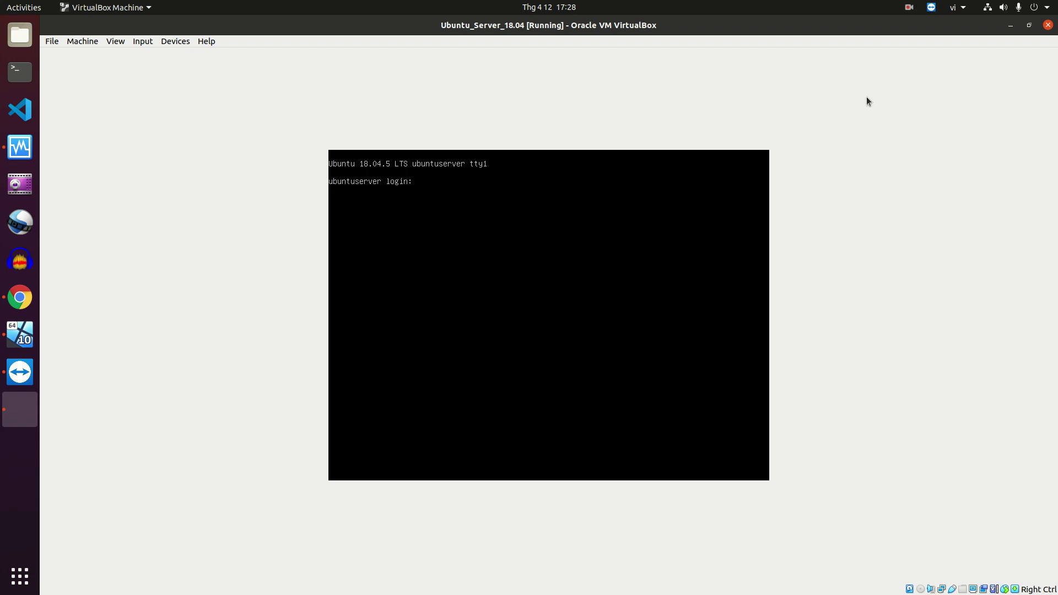
Check the lab document, then enter the server account username at the ubuntuserver login prompt
click(26, 301)
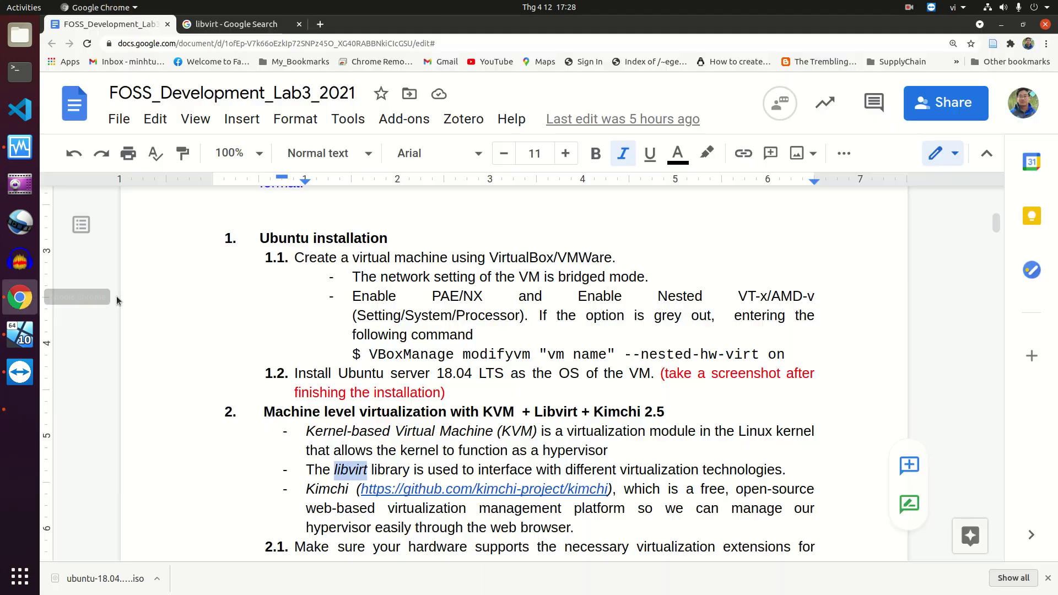
click(25, 408)
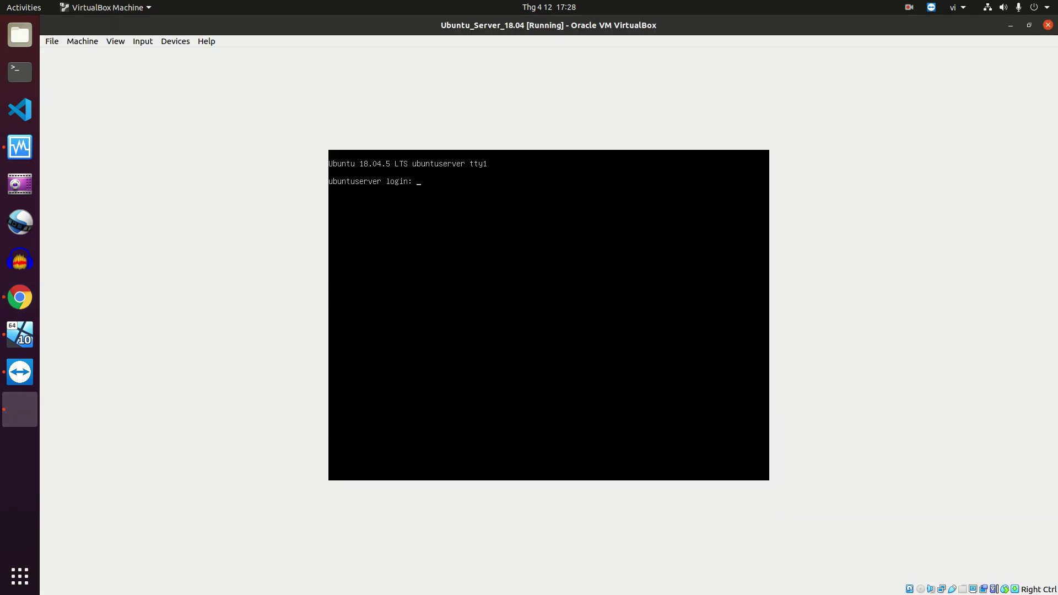
text(tmtuan)
key(Return)
key(Return)
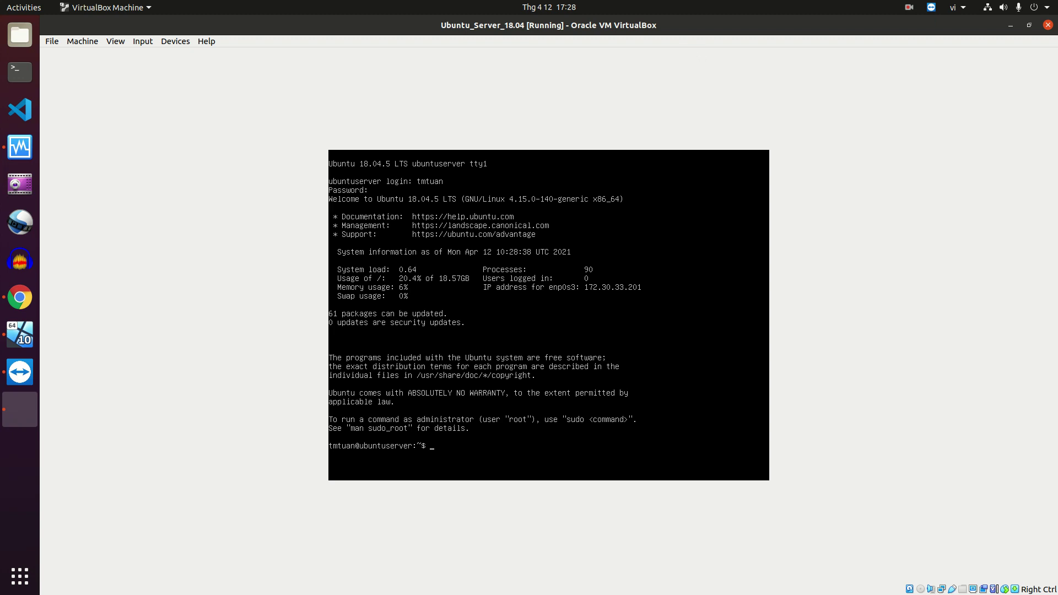
Run sudo apt update with the sudo password, finding 60 upgradable packages
text(sudo apt updat)
text(e)
key(Return)
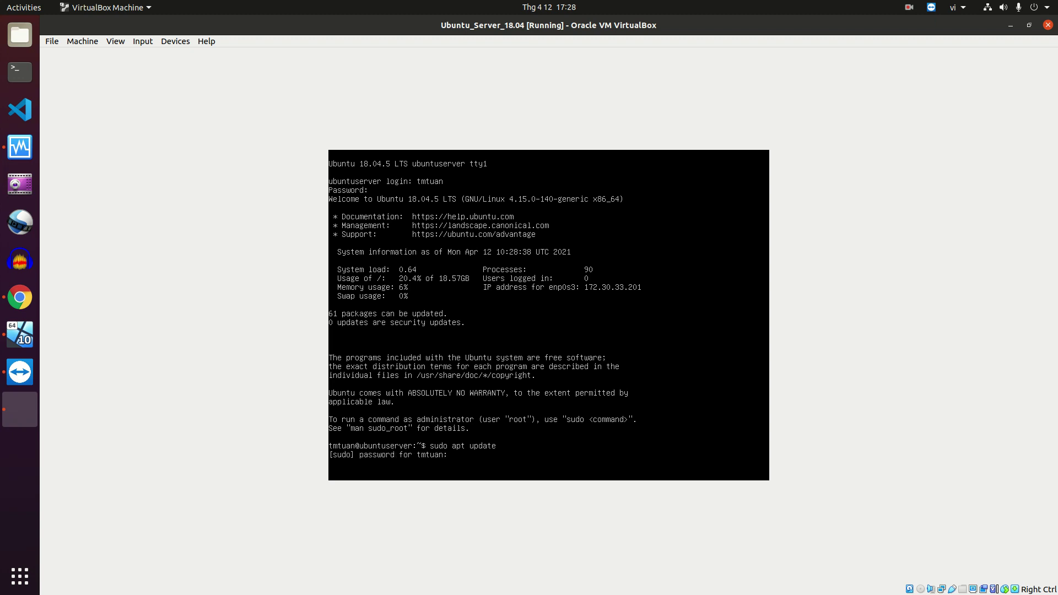
key(Return)
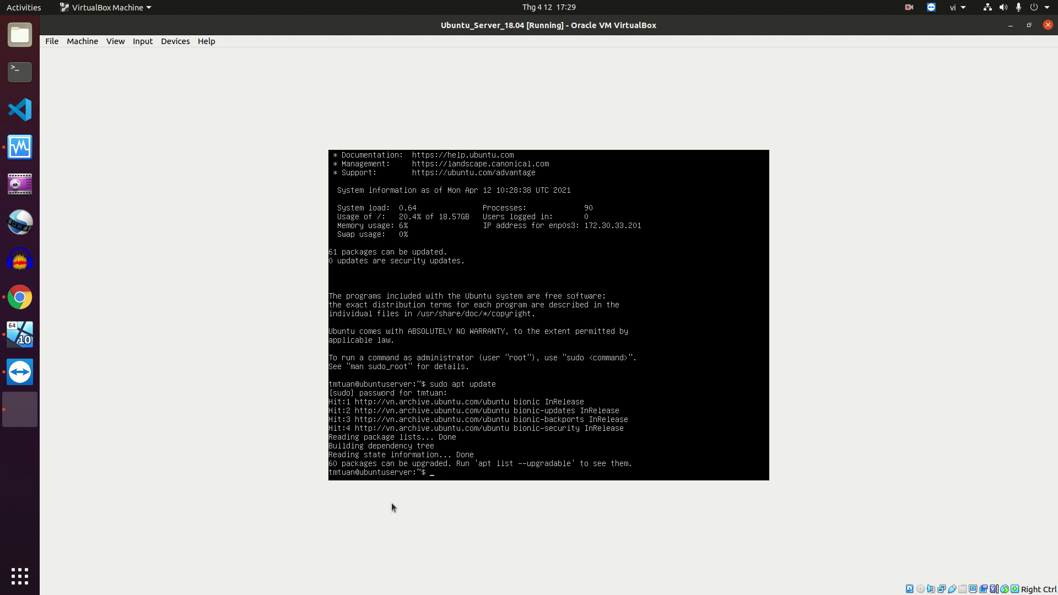
Run sudo apt upgrade and answer Y to install the 60 package upgrades
text(sudo apt upgrade)
key(Return)
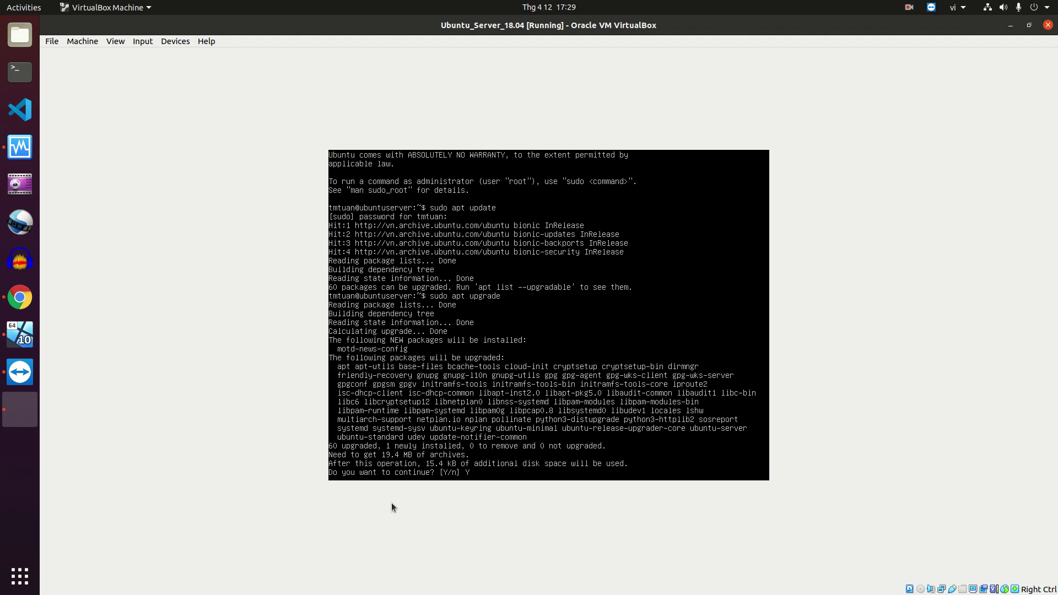
text(Y)
key(Return)
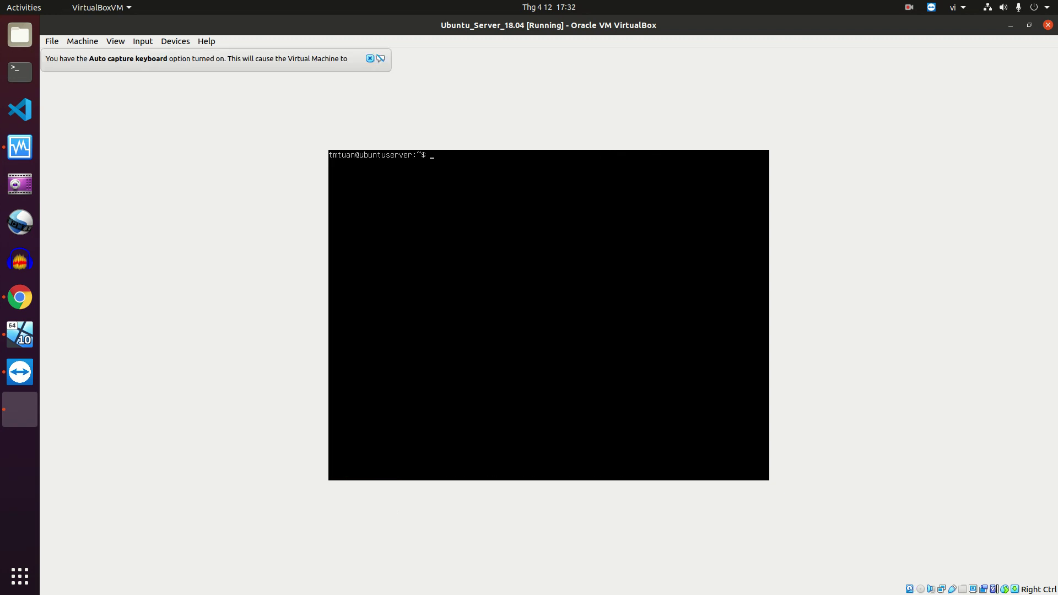
Confirm the enp0s3 address 172.30.33.201 with ifconfig -a, then reboot via sudo shutdown -r now
text(config -a)
key(Return)
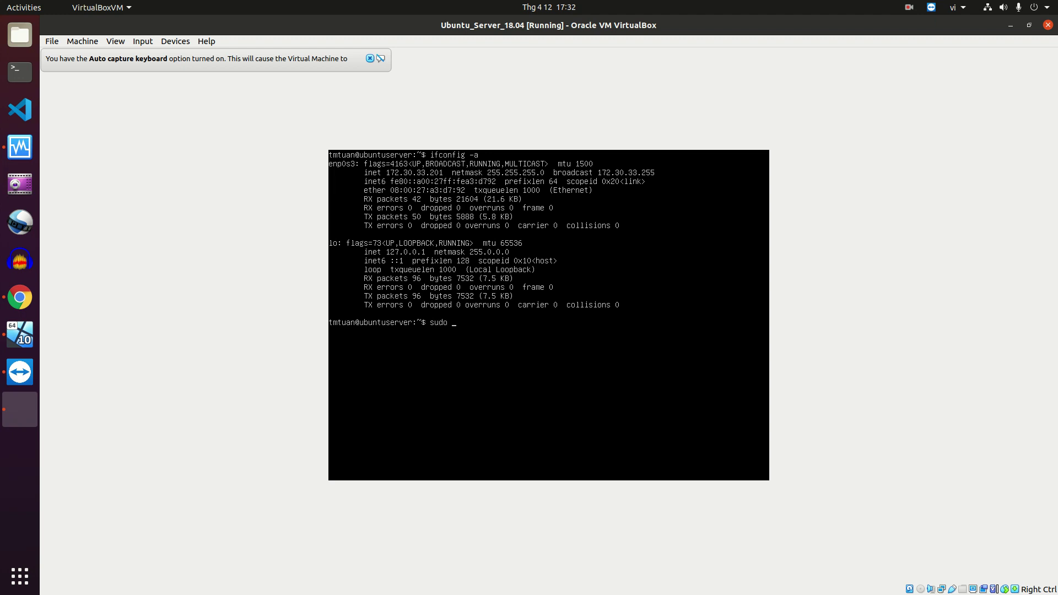
text(sh)
key(BackSpace)
key(BackSpace)
text(utdown -r now)
key(Return)
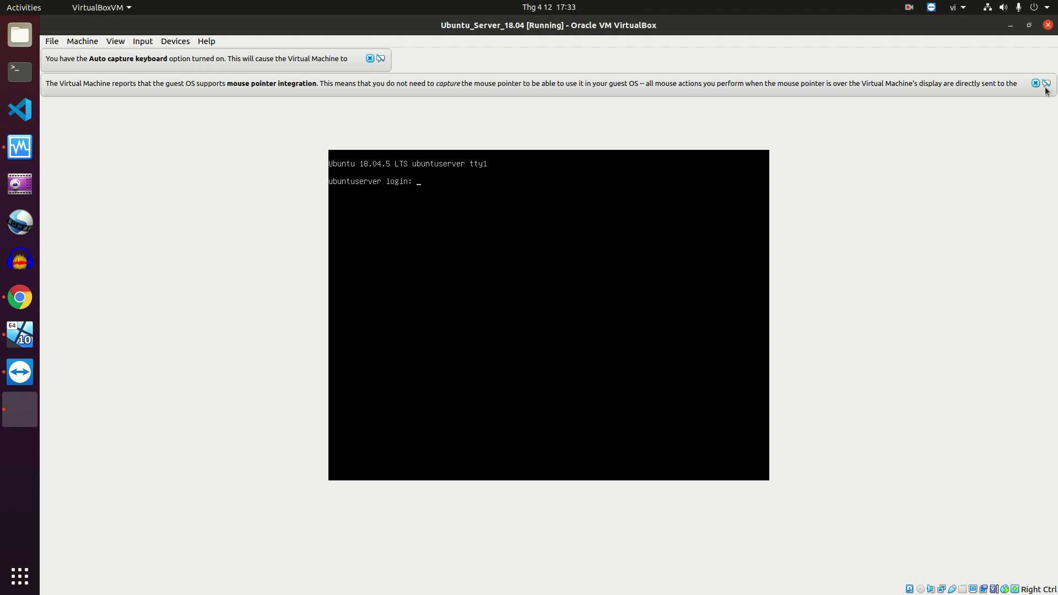
Close both notices, minimize the VM, Manager and Chrome windows, and open a centred host Terminal
click(1035, 84)
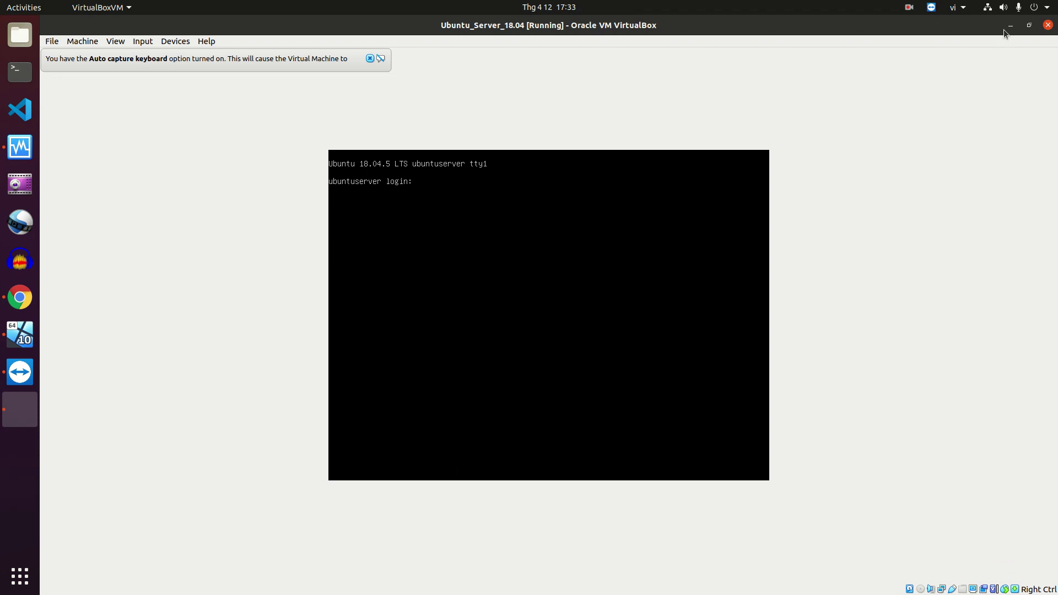
click(369, 58)
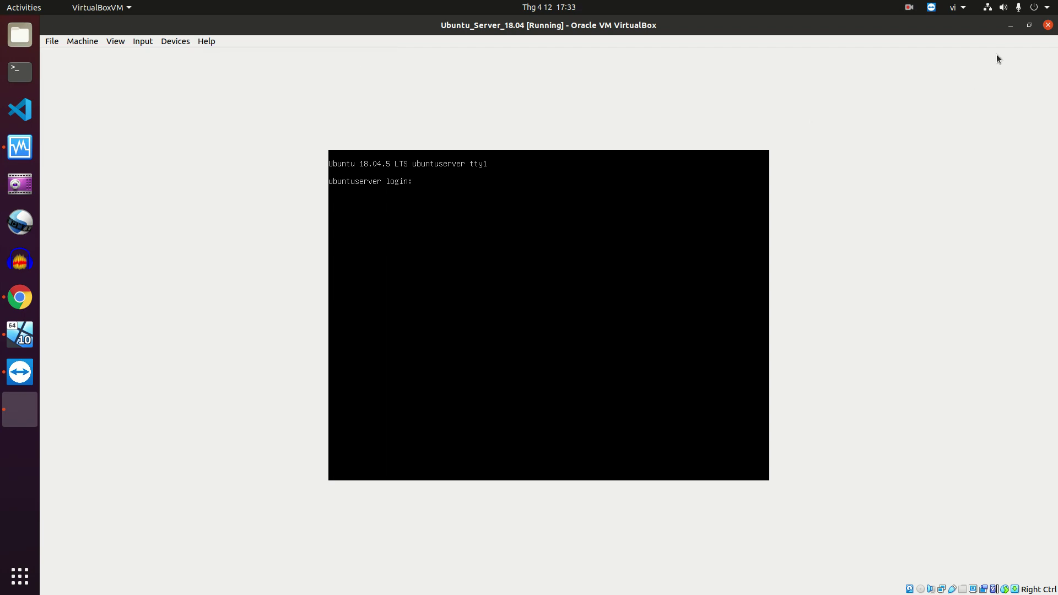
click(1010, 26)
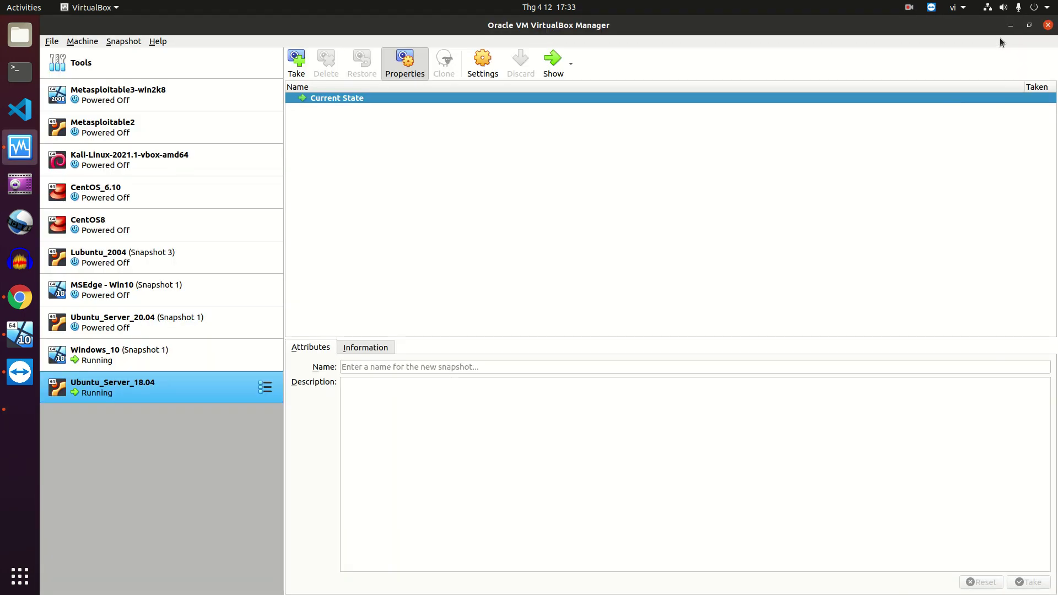
click(1008, 28)
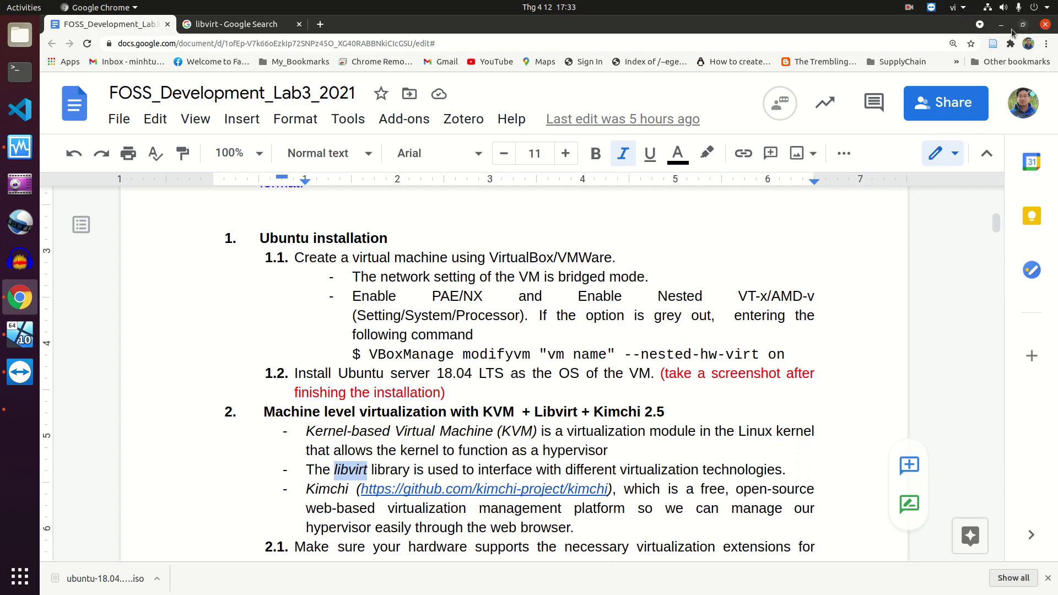
click(1009, 27)
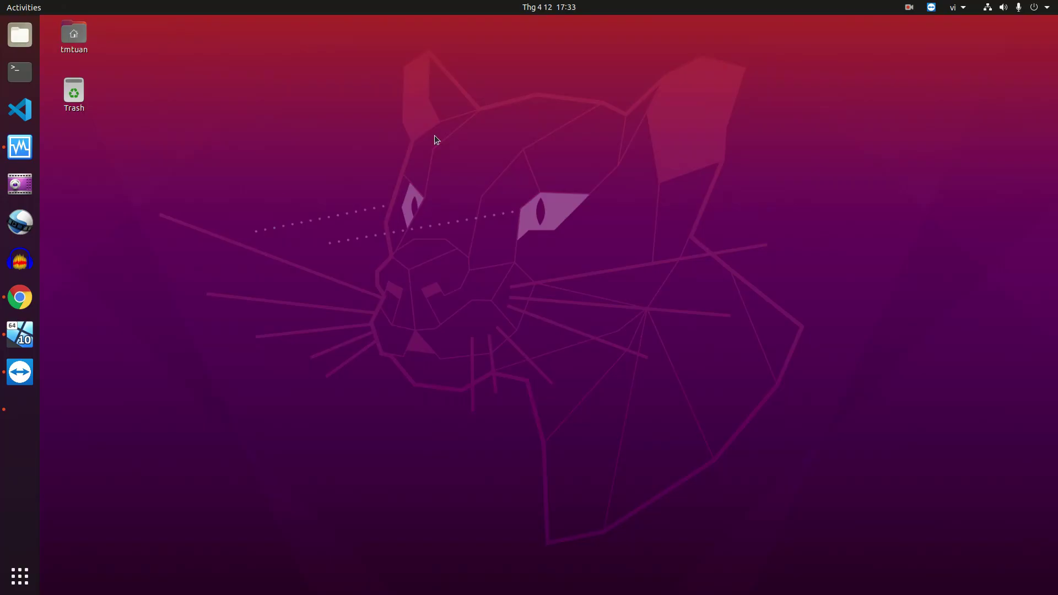
click(20, 71)
drag(324, 54, 409, 143)
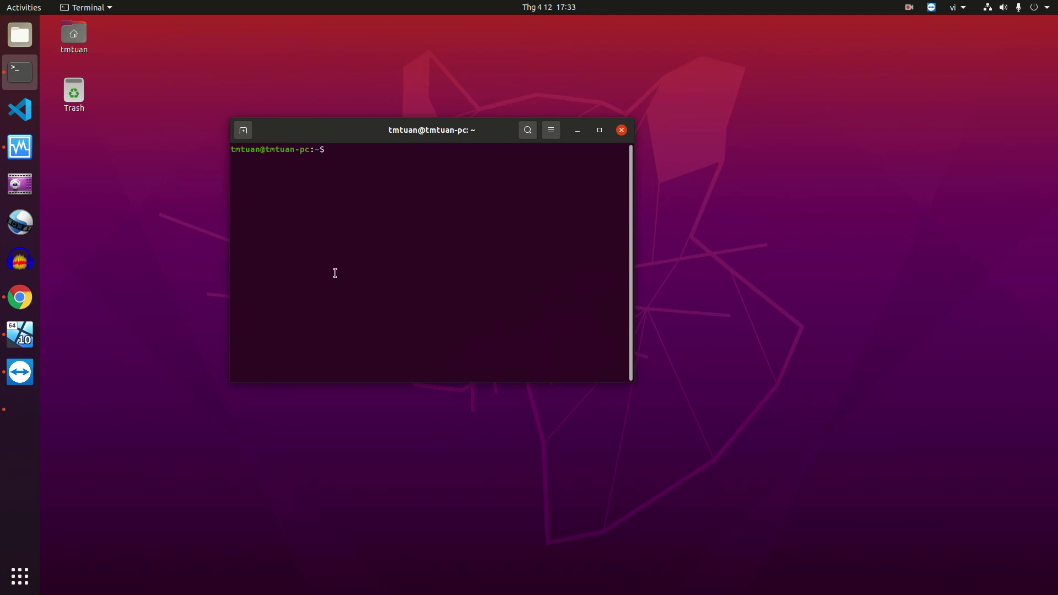
Enlarge the terminal font and run ssh to the server account at 172.30.33.201
text(ssh)
key(ctrl+plus)
key(ctrl+plus)
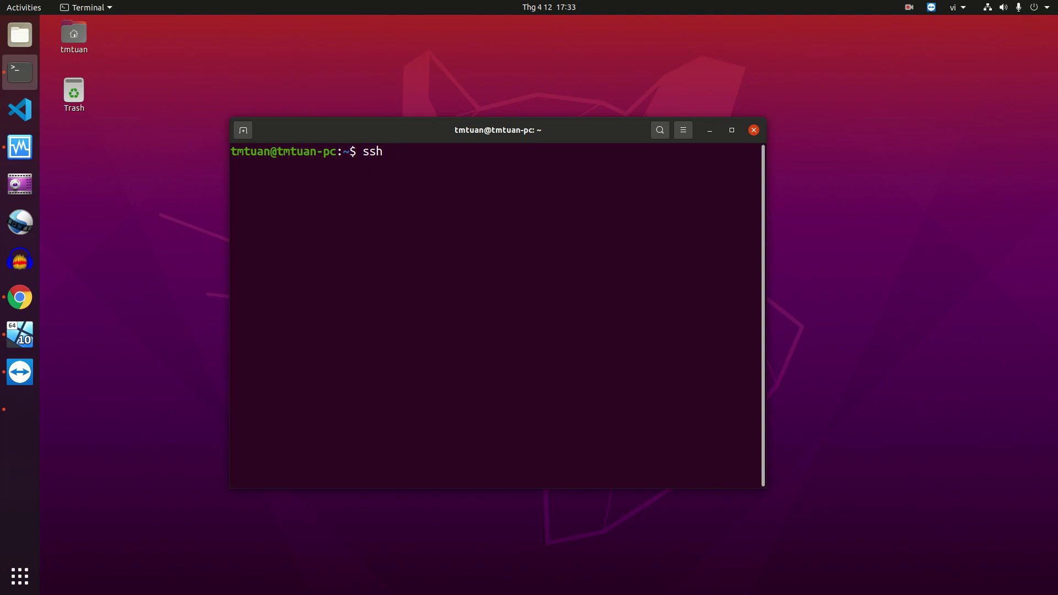
key(Left)
key(Left)
key(Left)
key(Right)
key(Right)
key(Right)
text(tmtuan)
key(super+space)
text(@172.30)
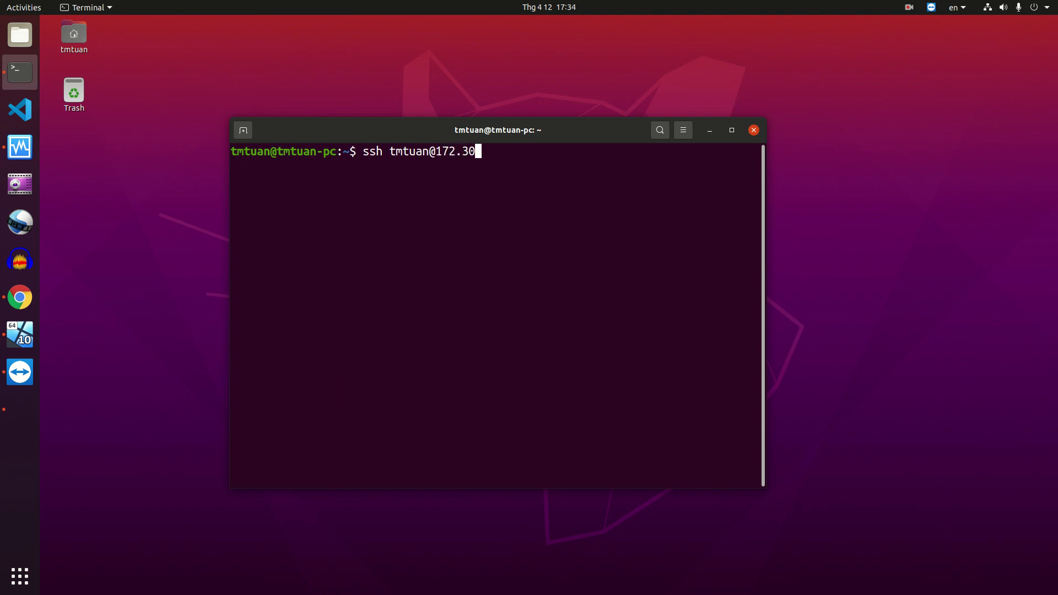
text(.33.201)
key(Return)
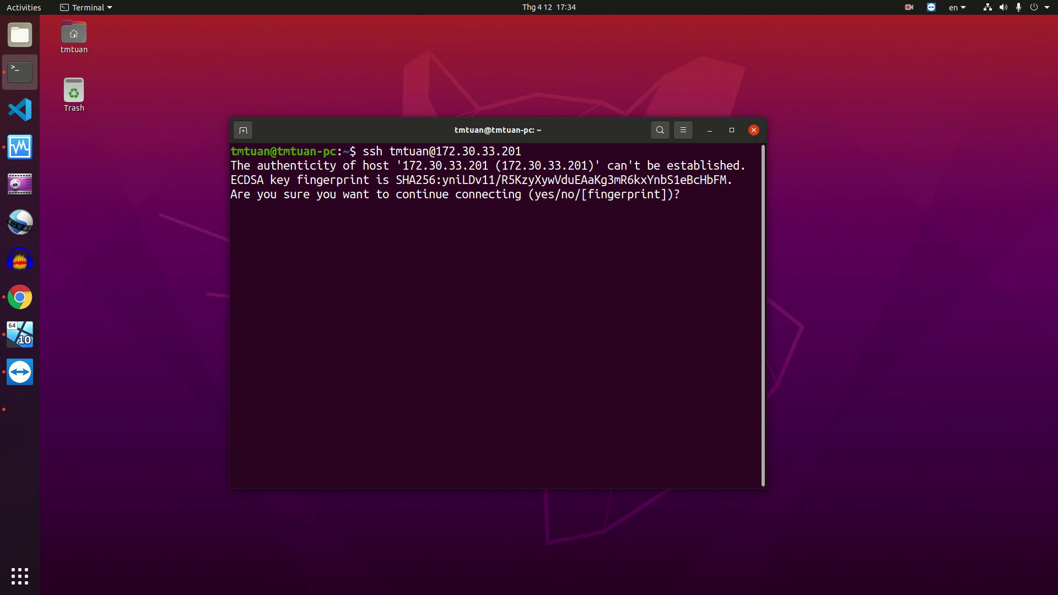
Accept the host key with yes, enter the password, and bring the server console forward
text(yes)
key(Return)
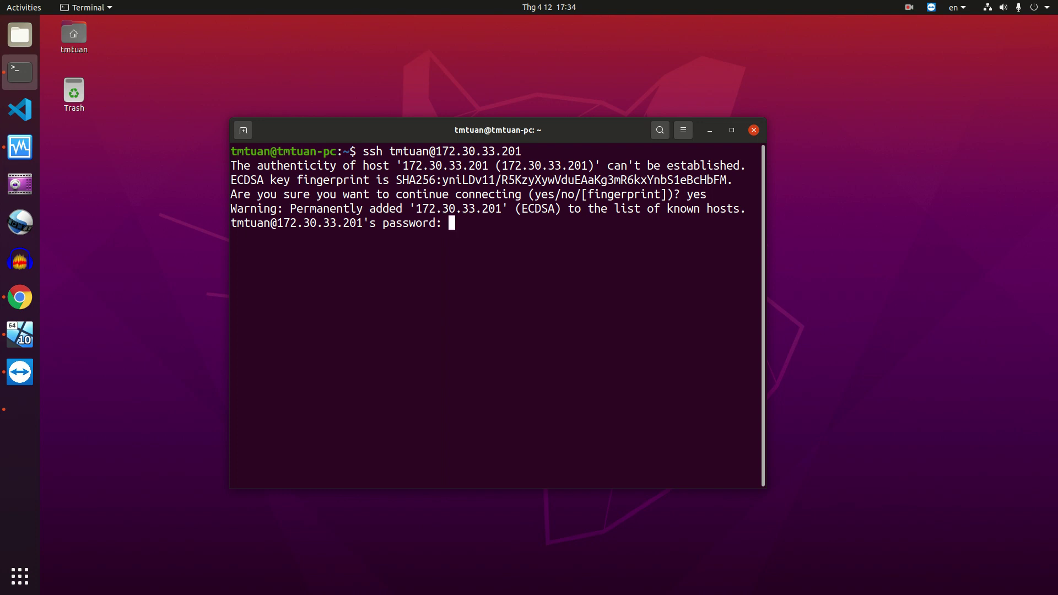
key(Return)
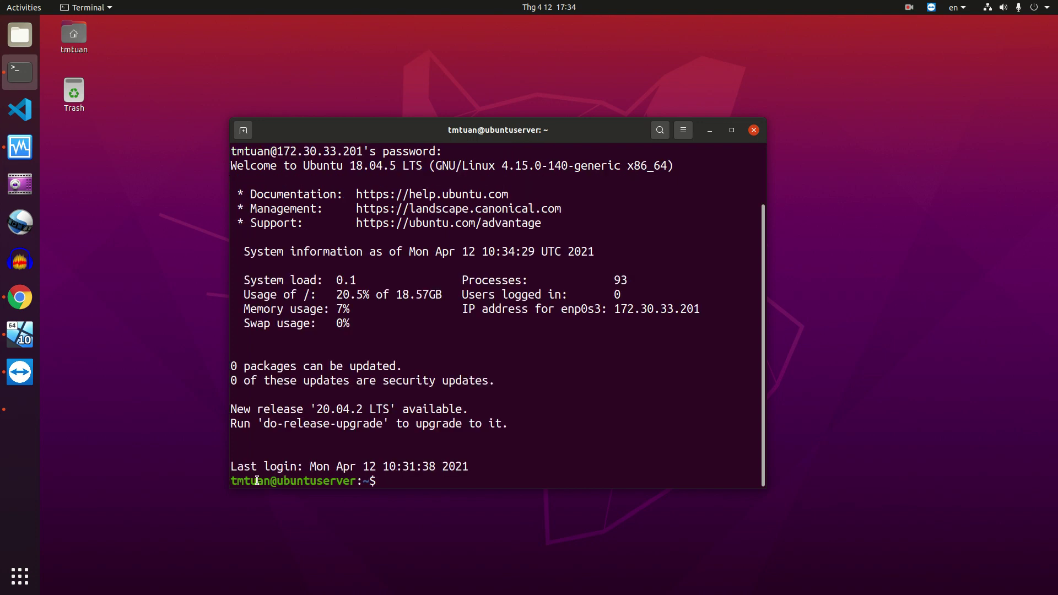
drag(231, 479, 378, 477)
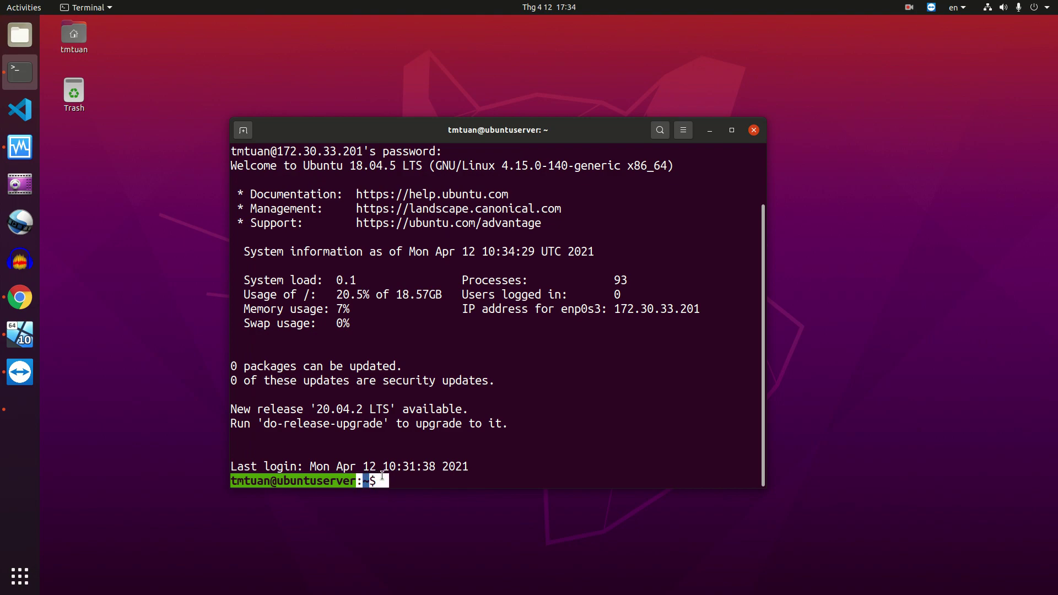
click(24, 425)
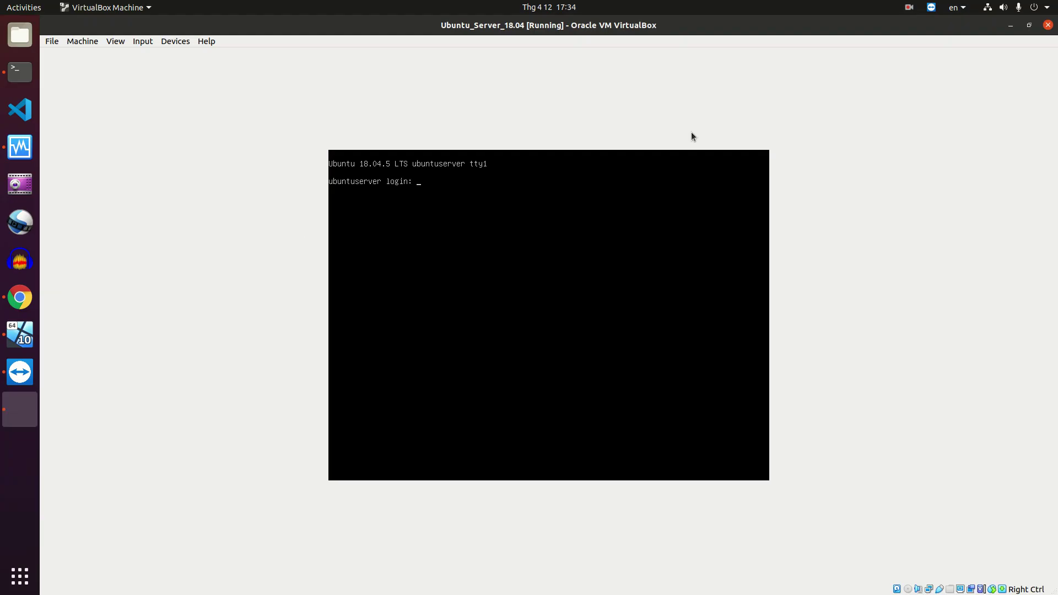
Minimize the server VM and terminal, and bring up the Windows 10 VM
click(1008, 28)
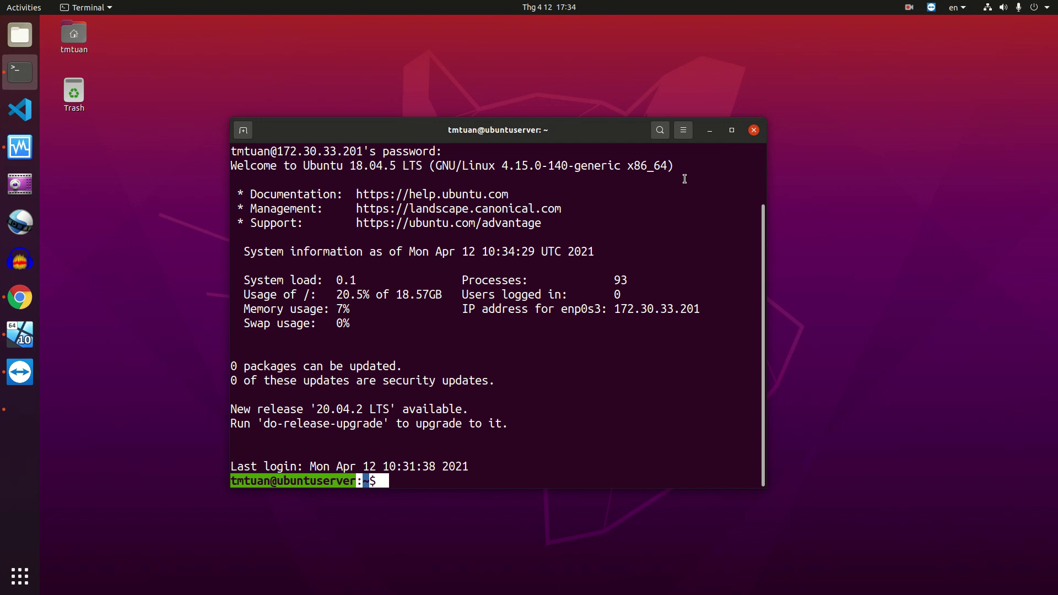
click(709, 131)
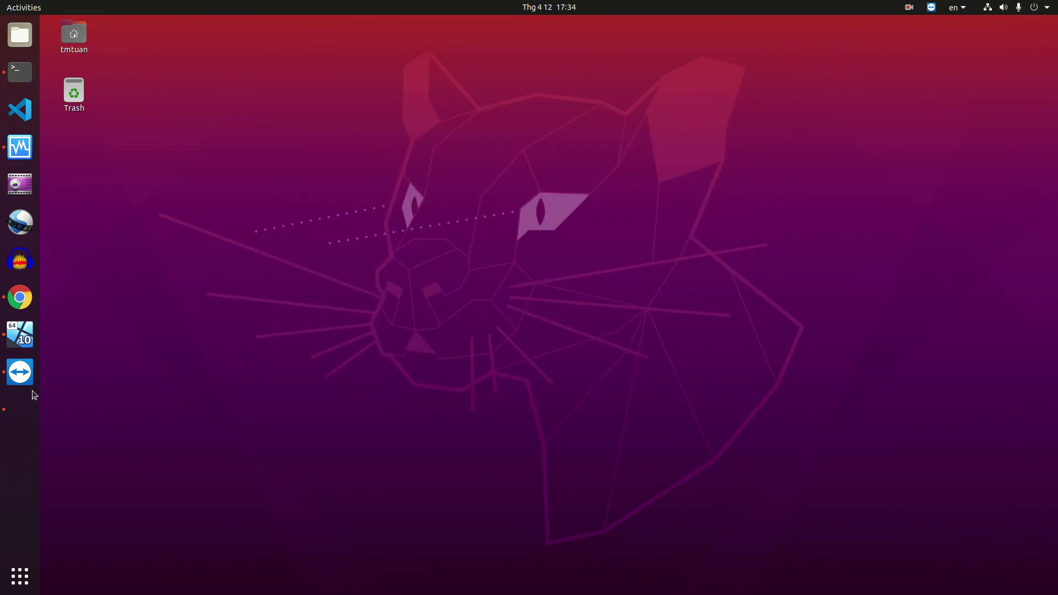
click(22, 335)
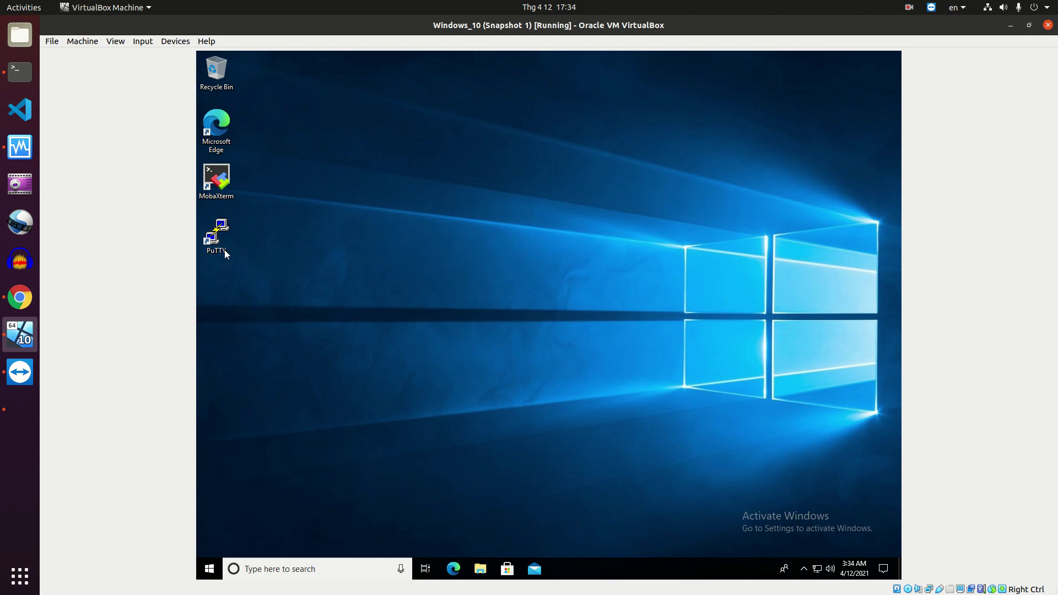
Search Bing for putty in a maximized Edge window, then minimize the browser
click(454, 570)
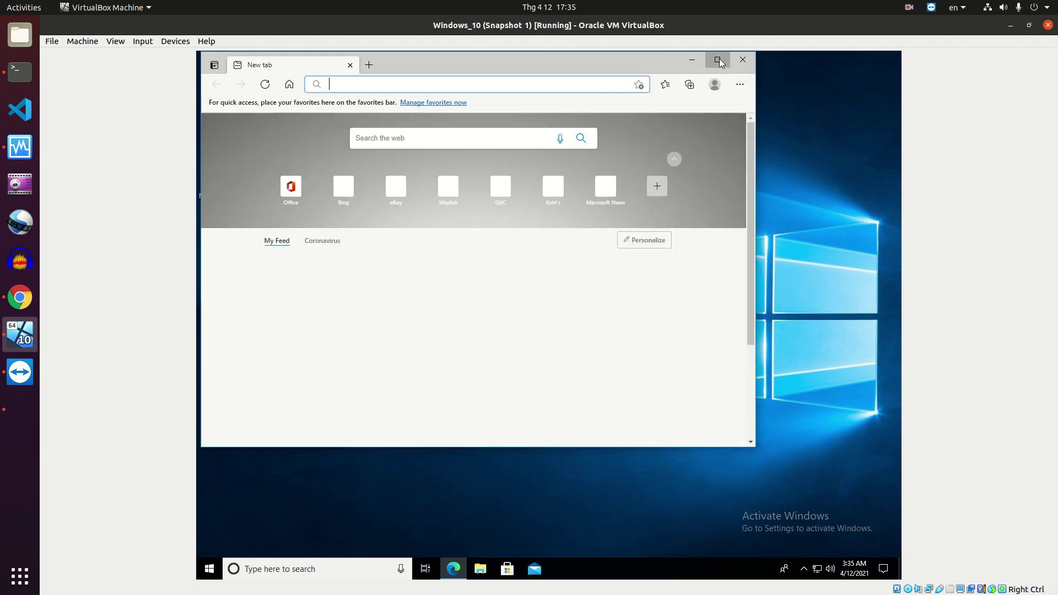
click(718, 60)
click(602, 84)
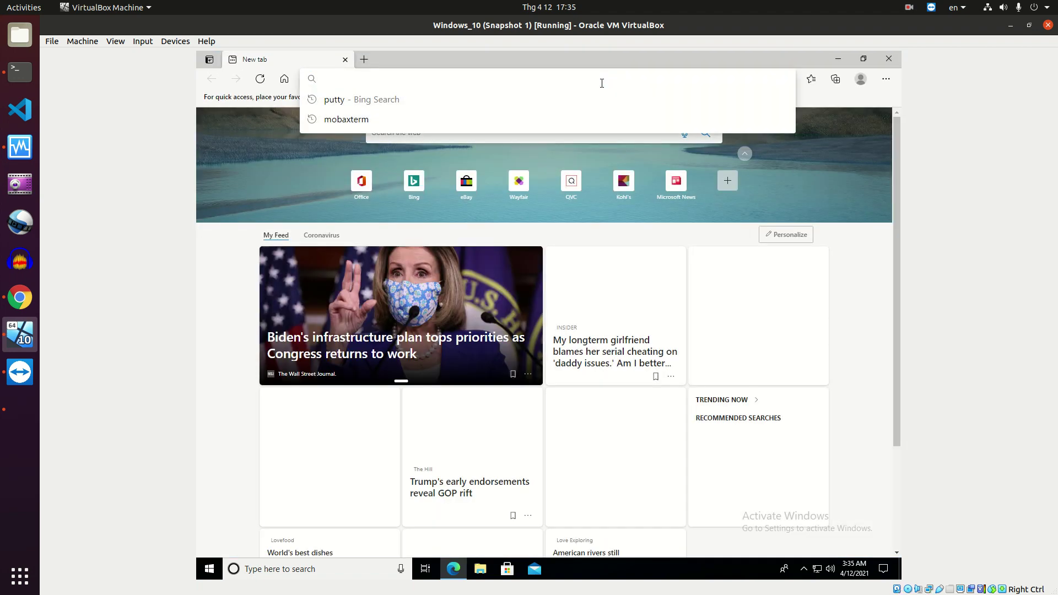
text(putty)
key(Return)
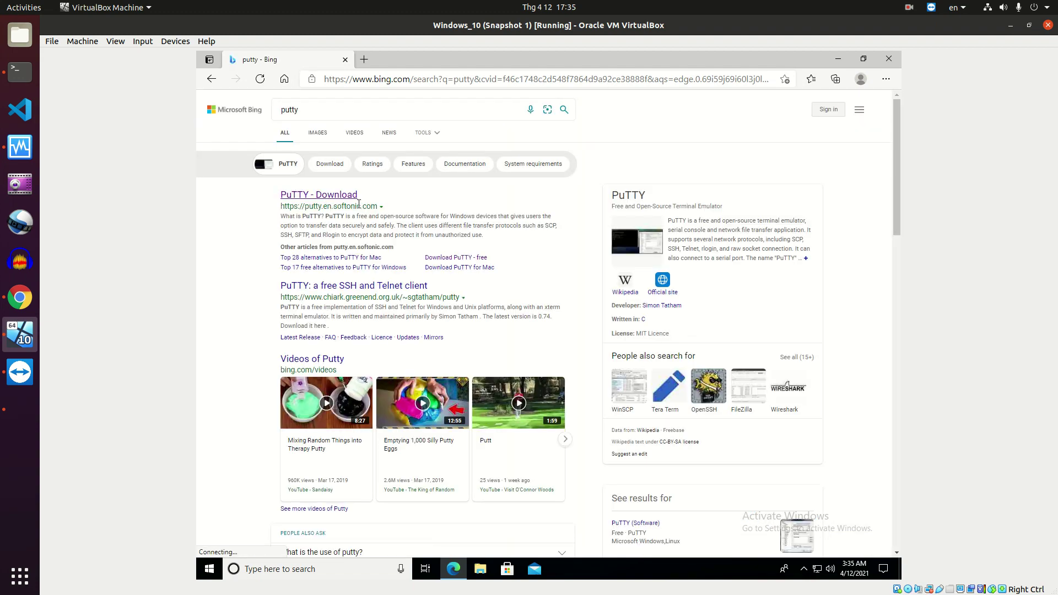
click(838, 59)
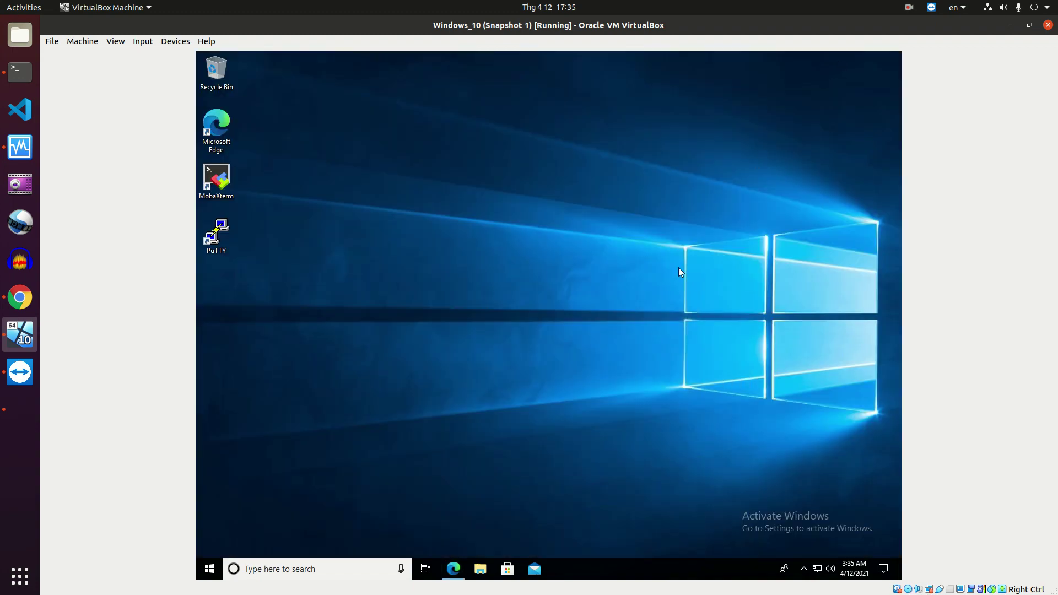
Launch PuTTY and open an SSH session to host 172.30.33.201, moving its window aside
double_click(229, 229)
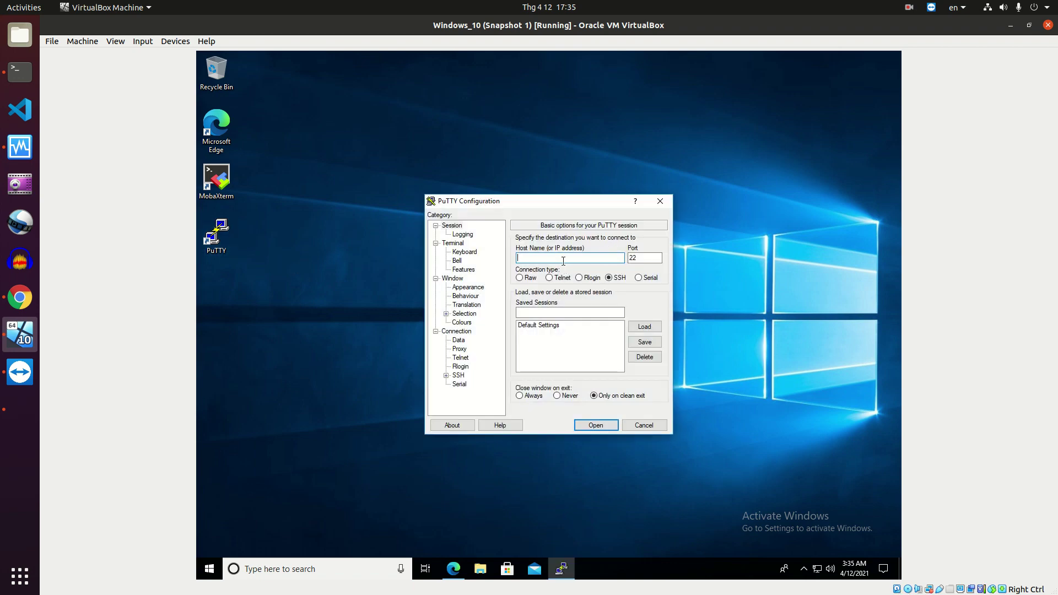
text(172.30.33.201)
click(586, 425)
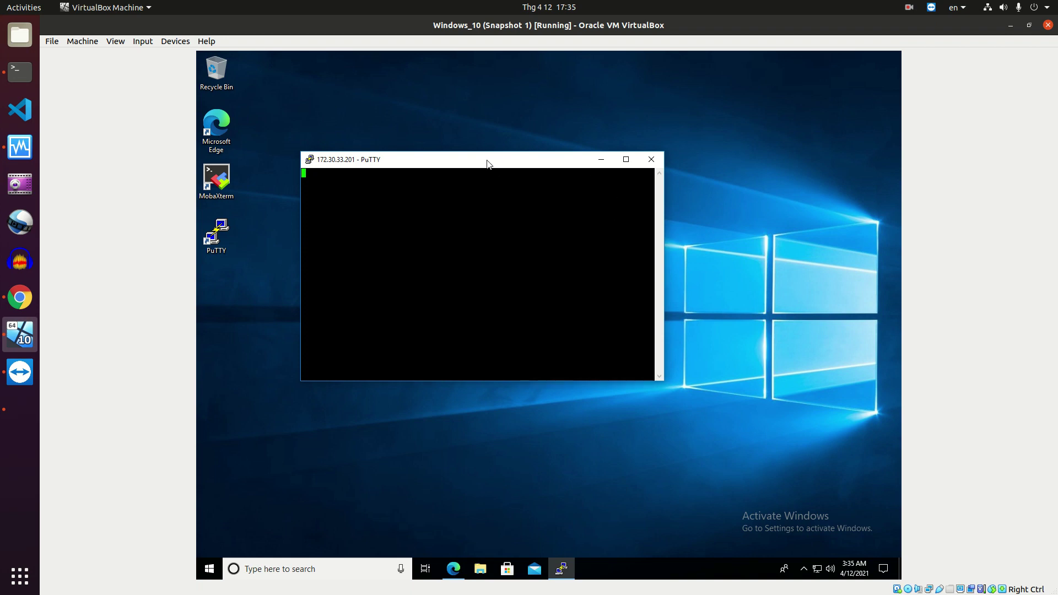
drag(487, 163, 556, 149)
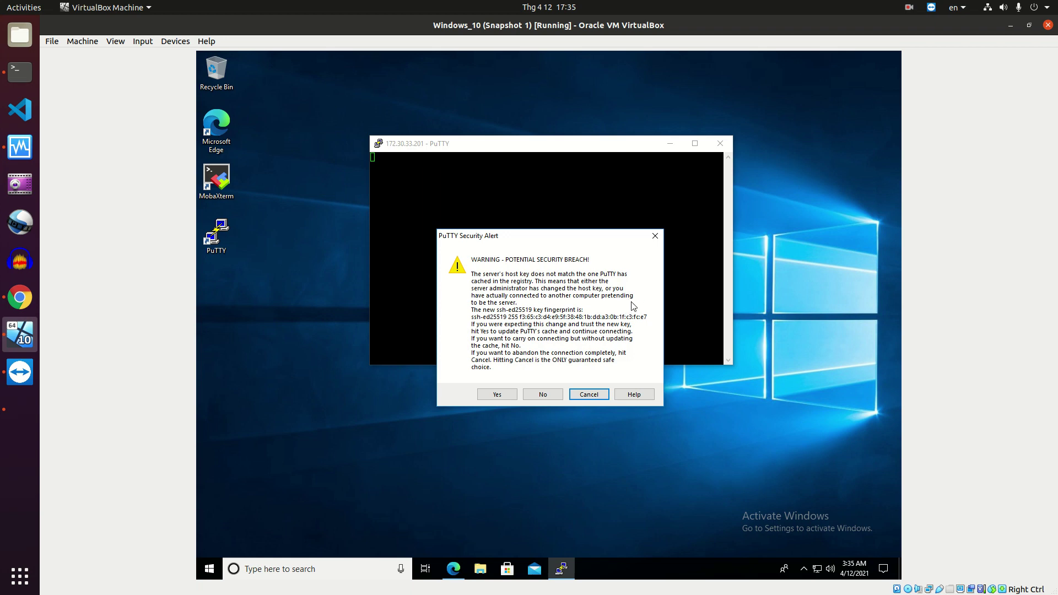
Trust the new host key, log in with username and password after one retry, then minimize PuTTY
click(499, 394)
text(tmtuan)
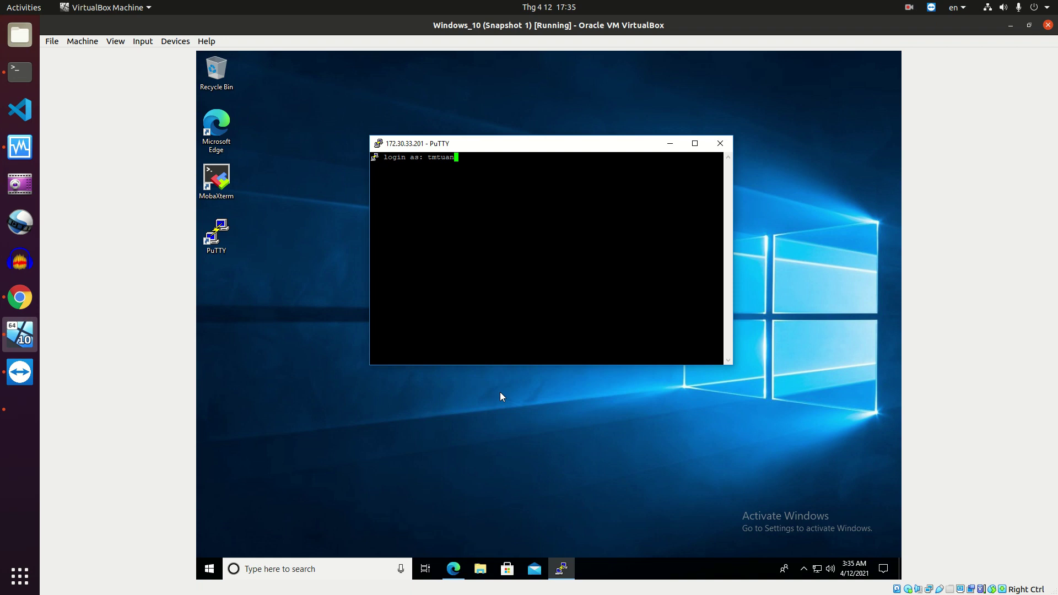
key(Return)
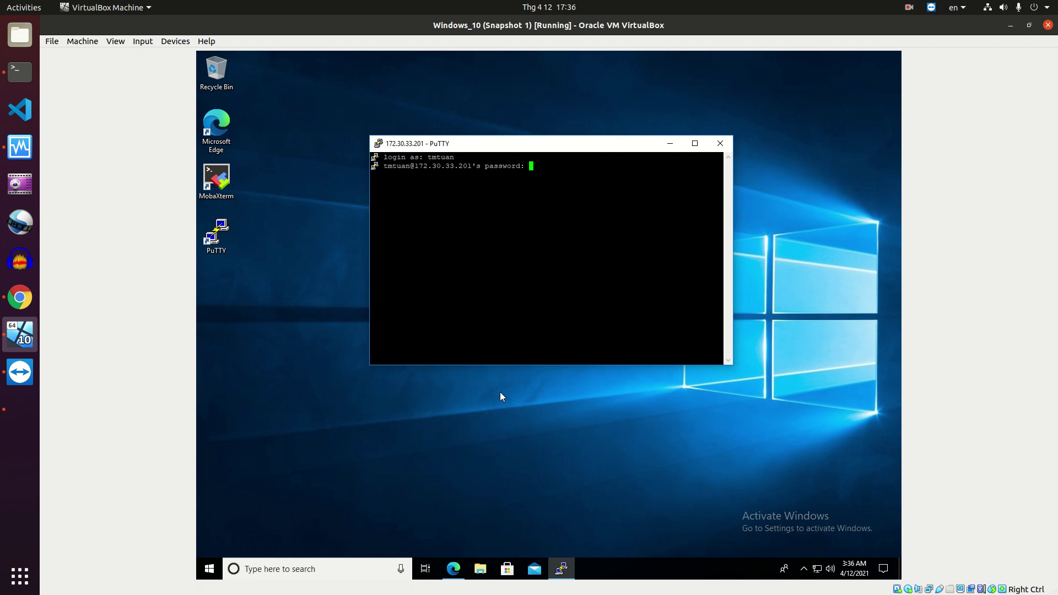
key(Return)
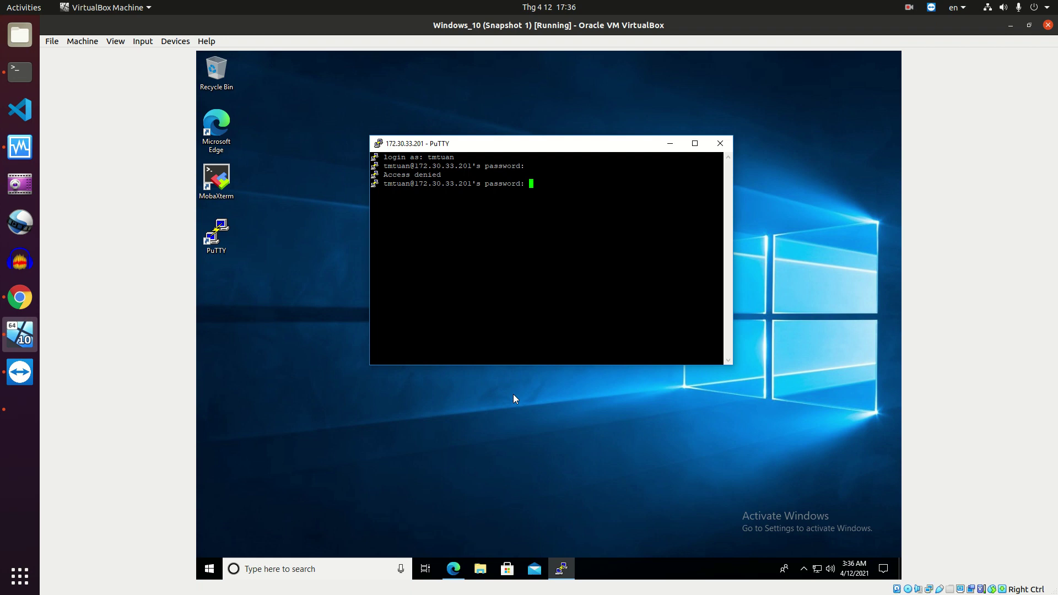
key(Return)
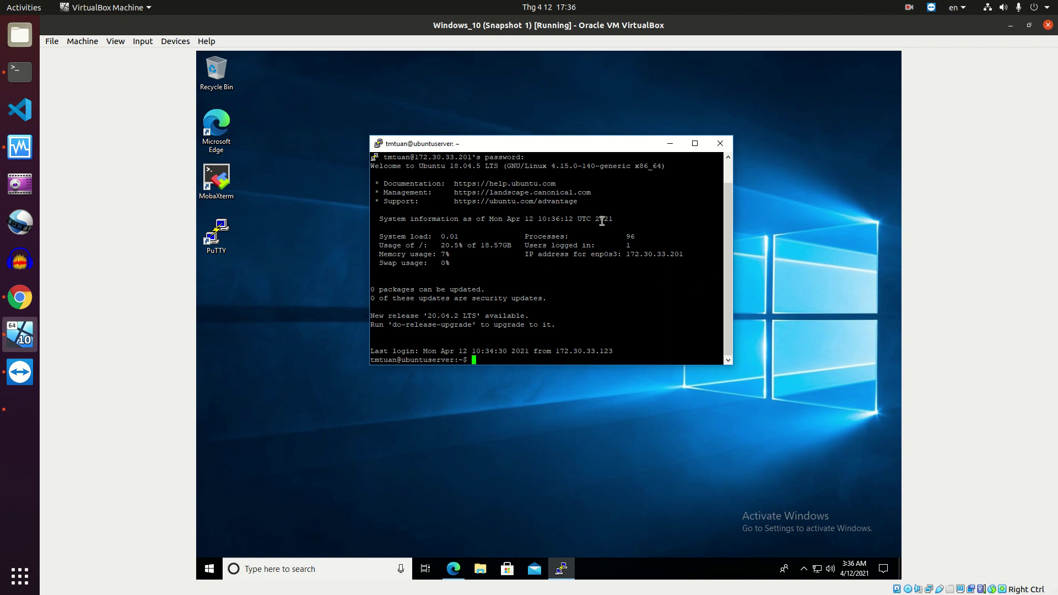
click(670, 144)
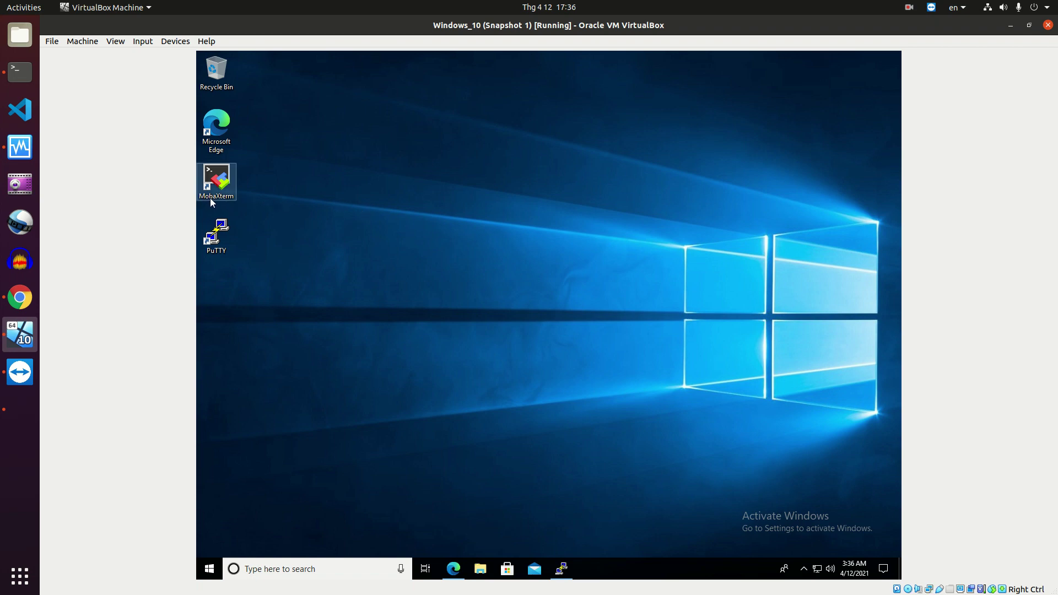
Restore Edge, search Bing for mobaxterm from the address bar, then close the browser
click(457, 571)
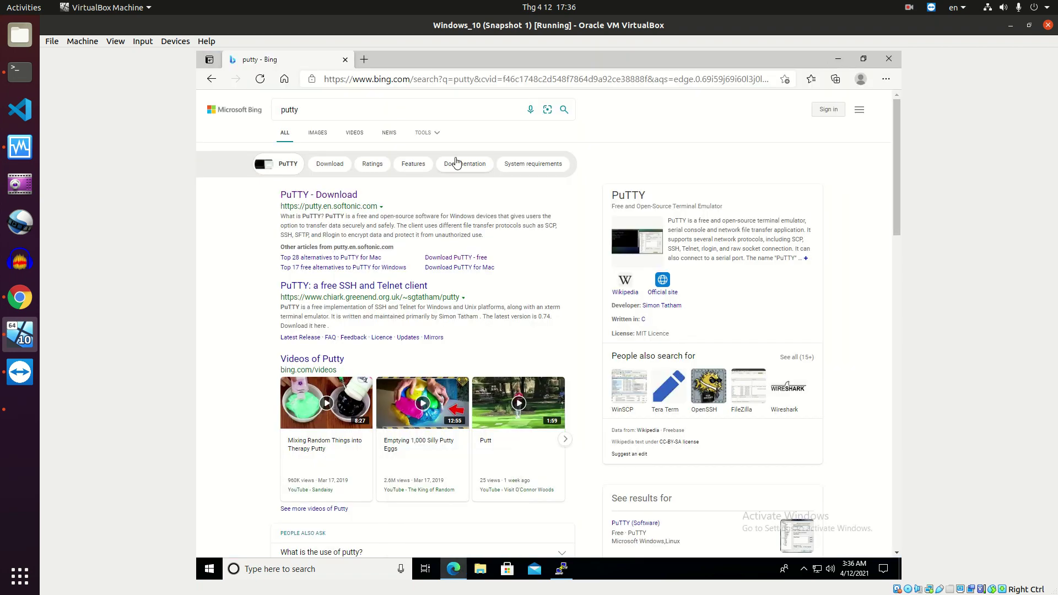
click(399, 82)
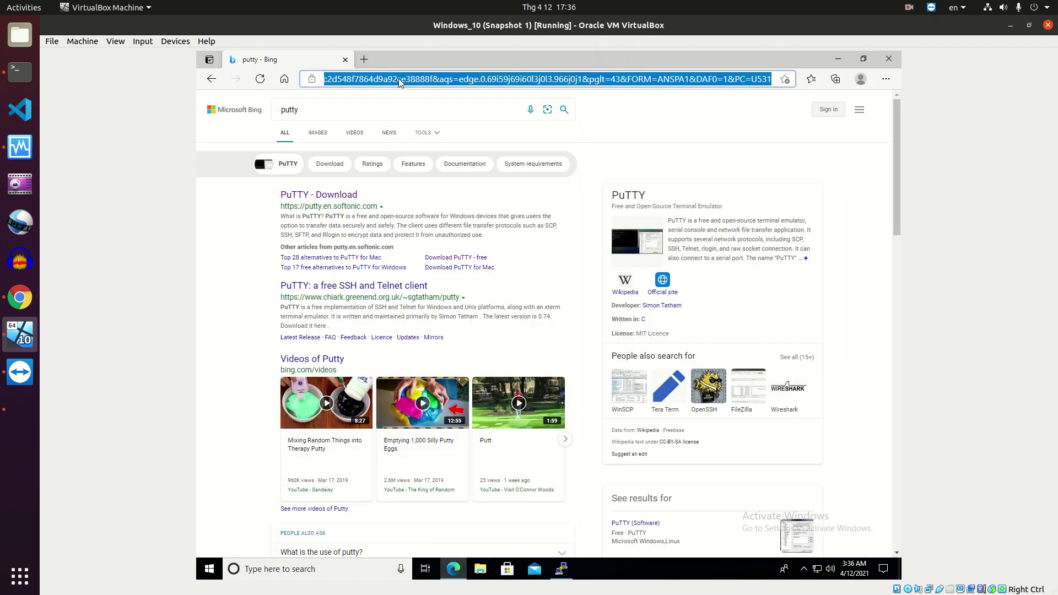
text(mo)
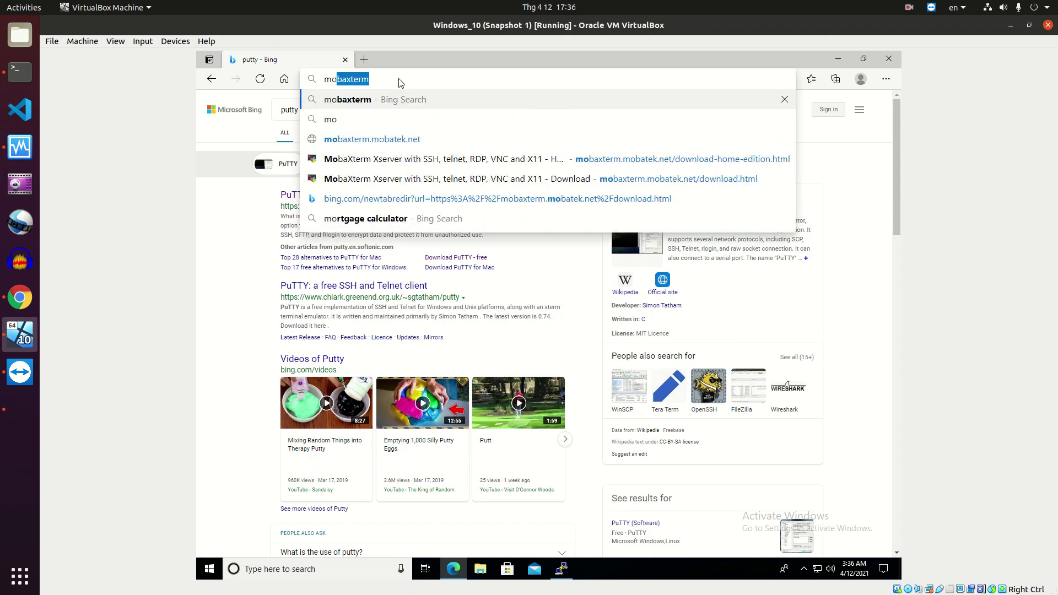
text(baxterm)
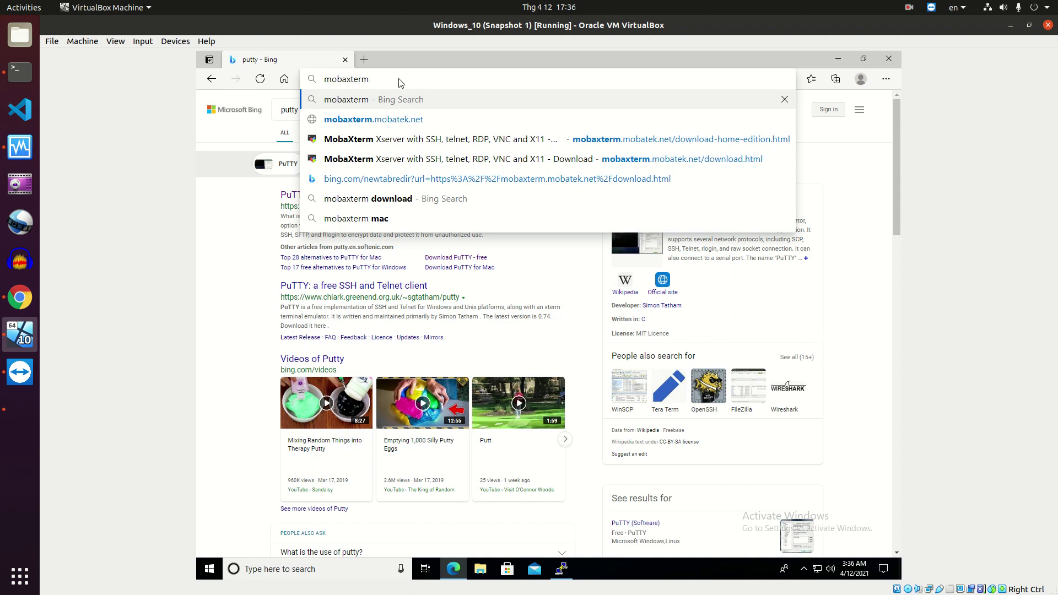
key(Return)
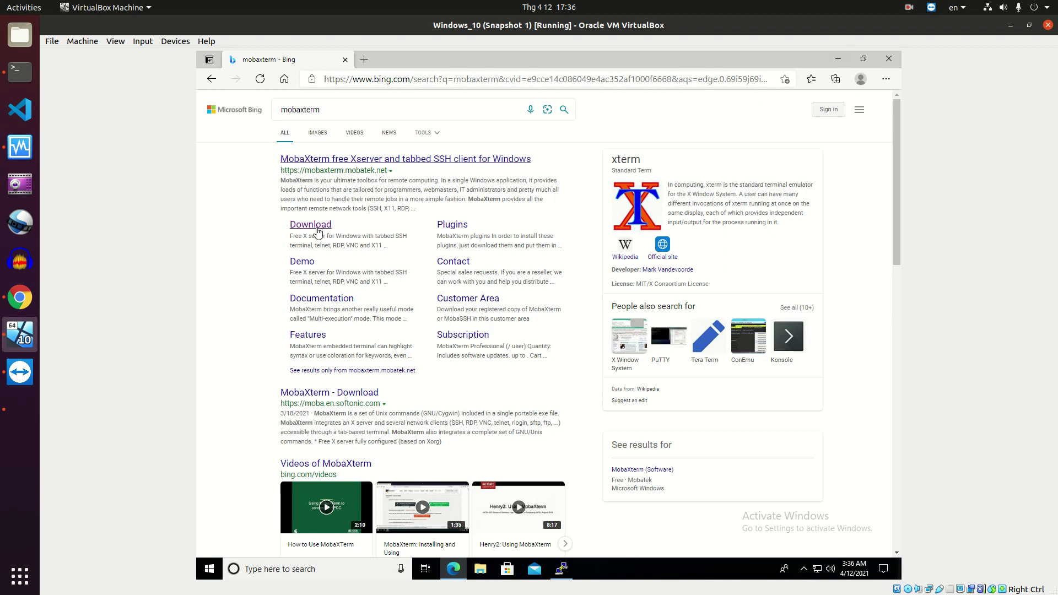
click(888, 60)
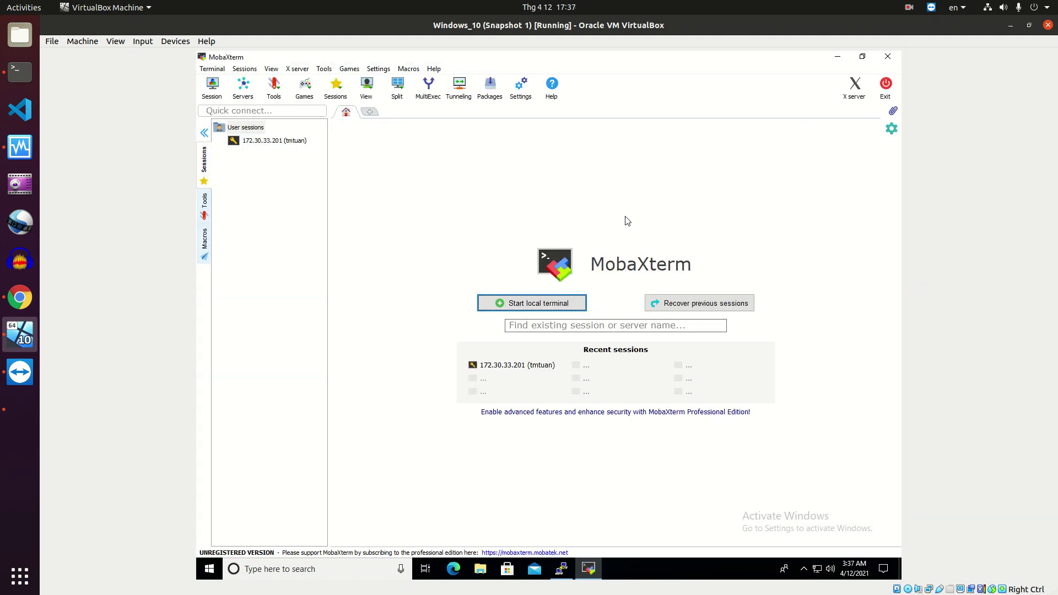
Create and launch a MobaXterm SSH session to 172.30.33.201 using the specified login username
click(212, 87)
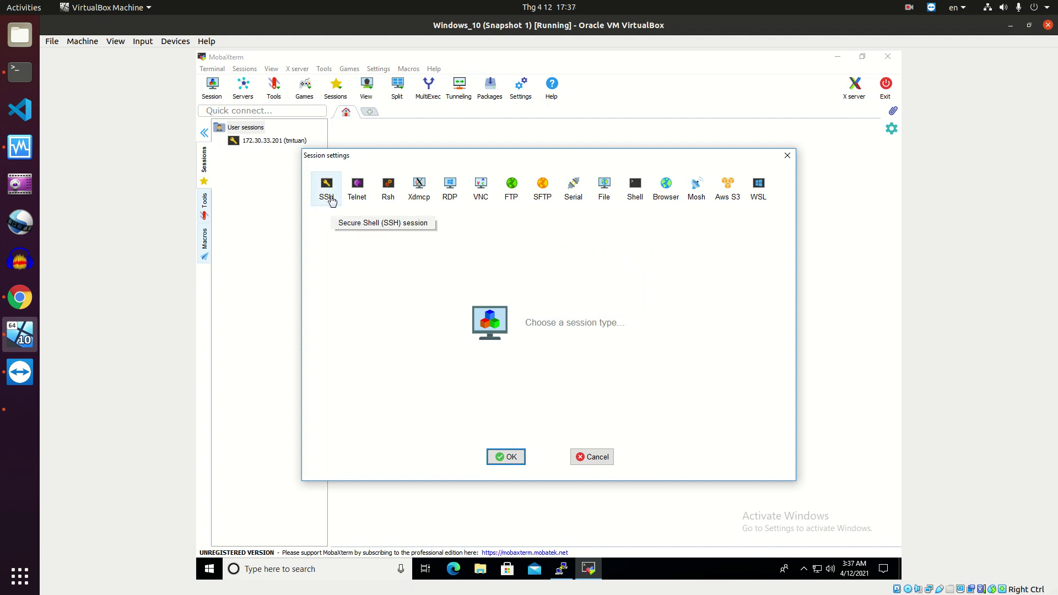
click(331, 201)
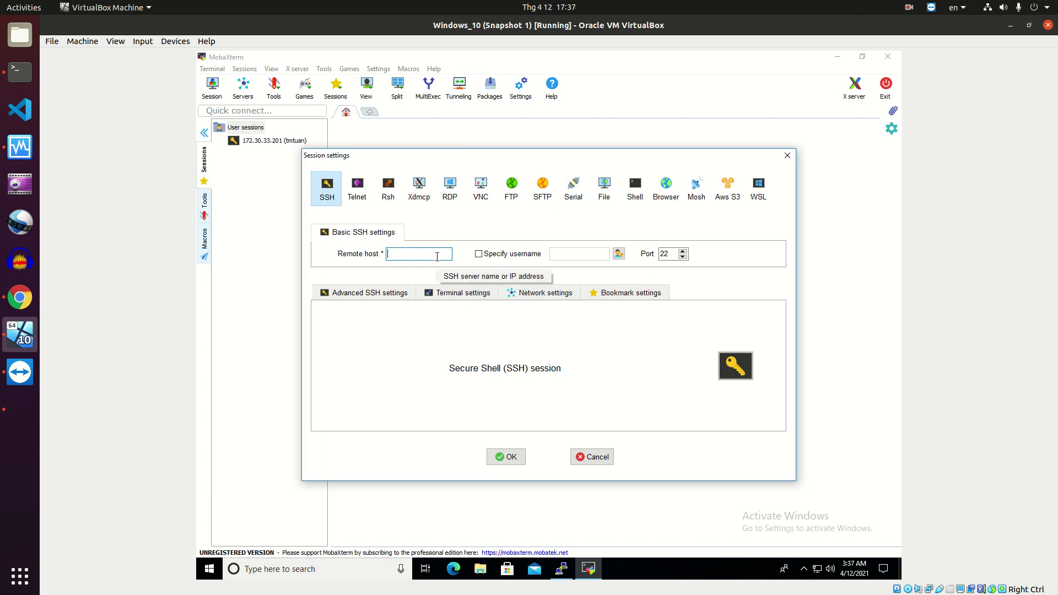
text(172.30.)
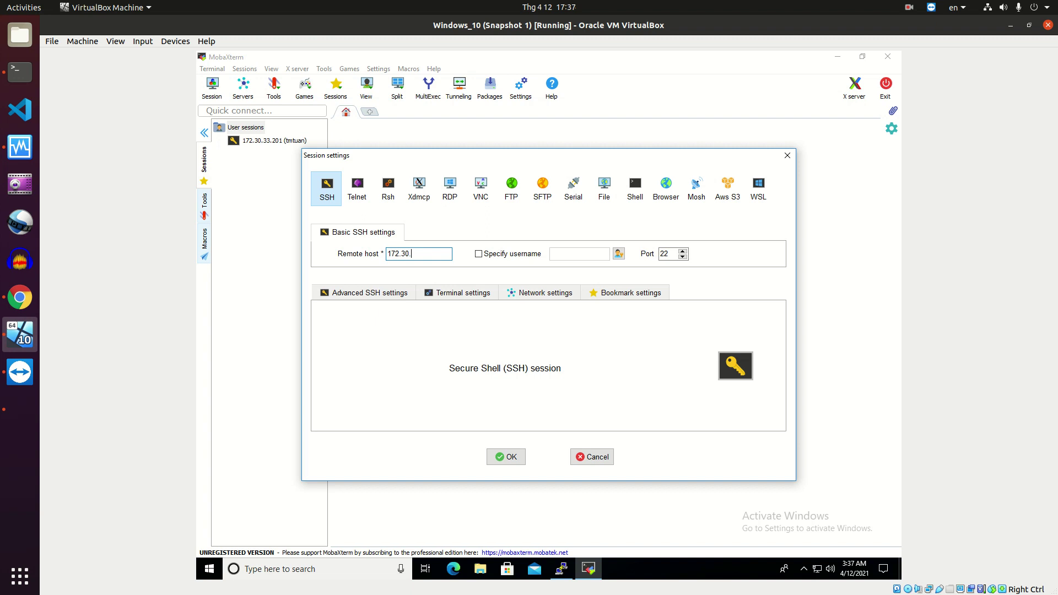
text(33.201)
click(485, 254)
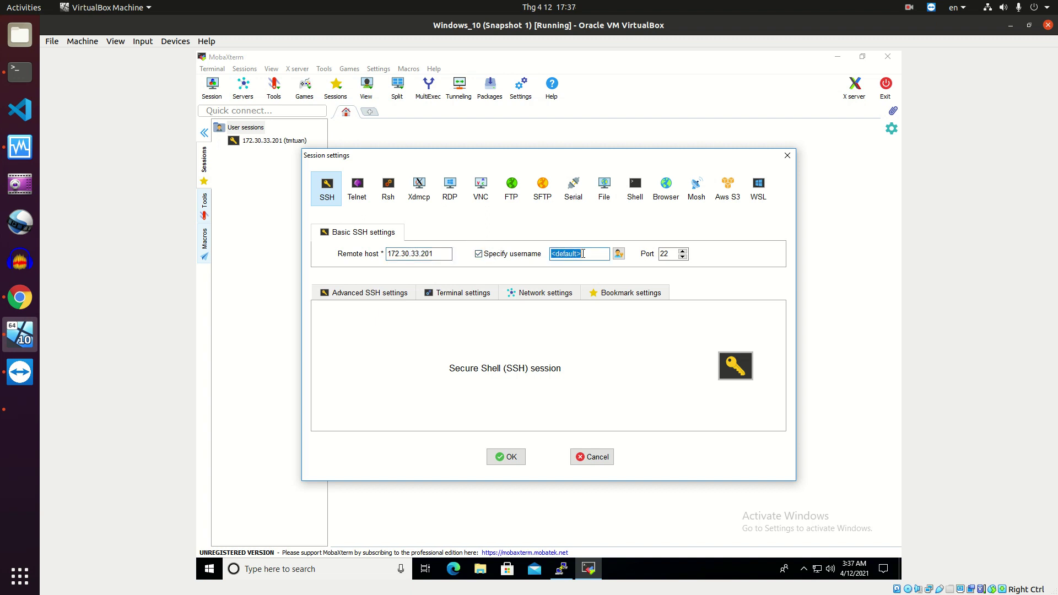
click(583, 254)
double_click(570, 250)
text(tmtuan)
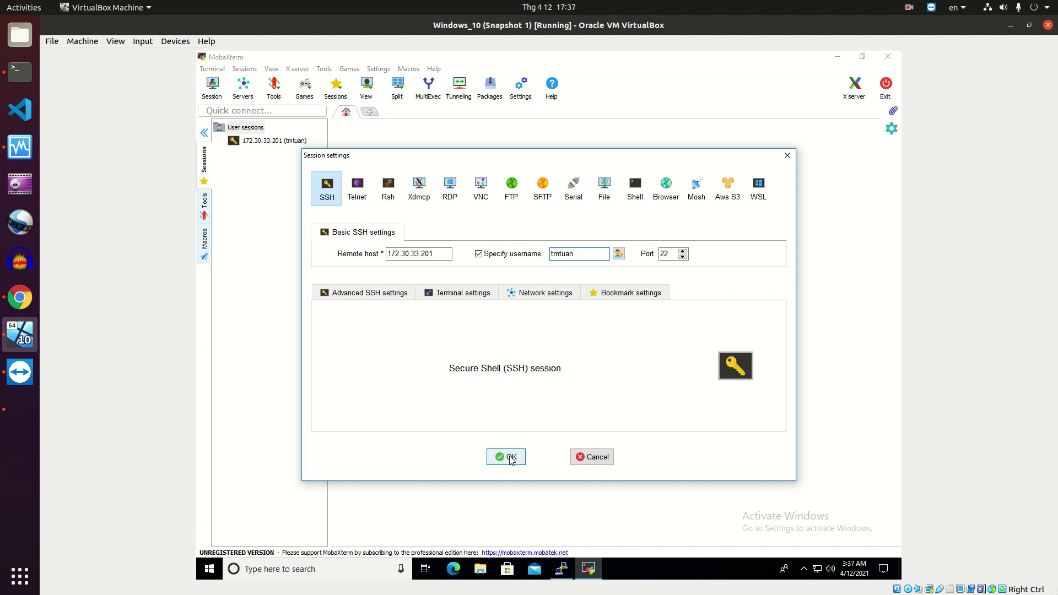
click(510, 457)
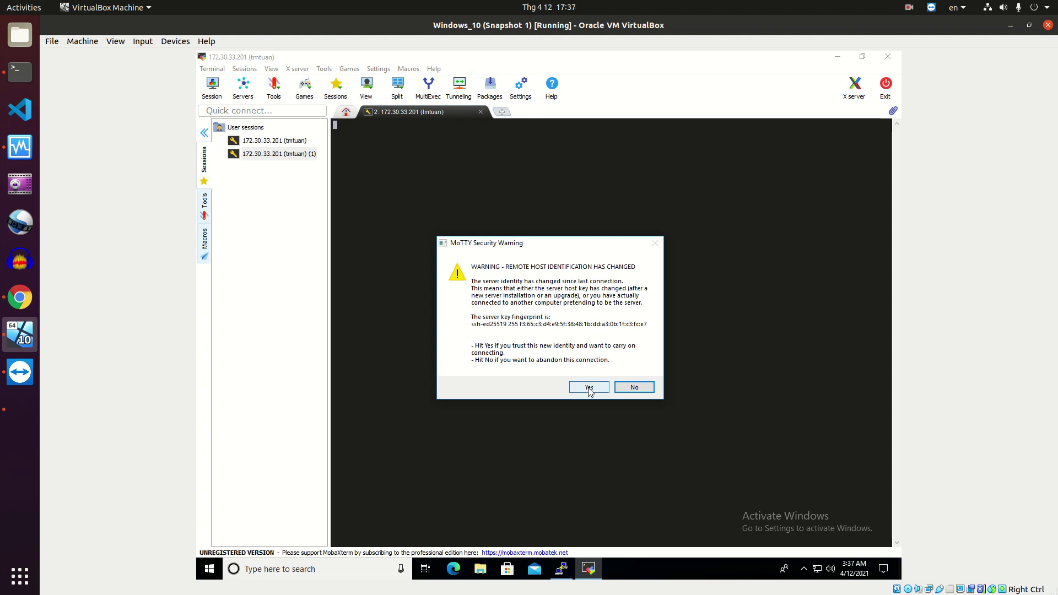
Accept the changed host key, log in without saving the password, and return to the Chrome lab document
click(589, 388)
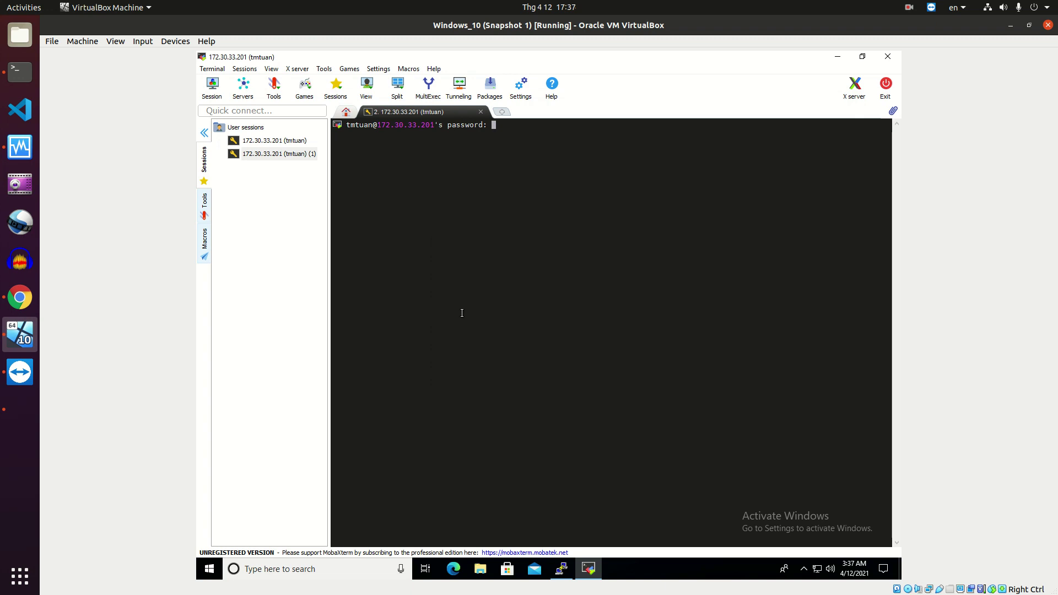
key(Return)
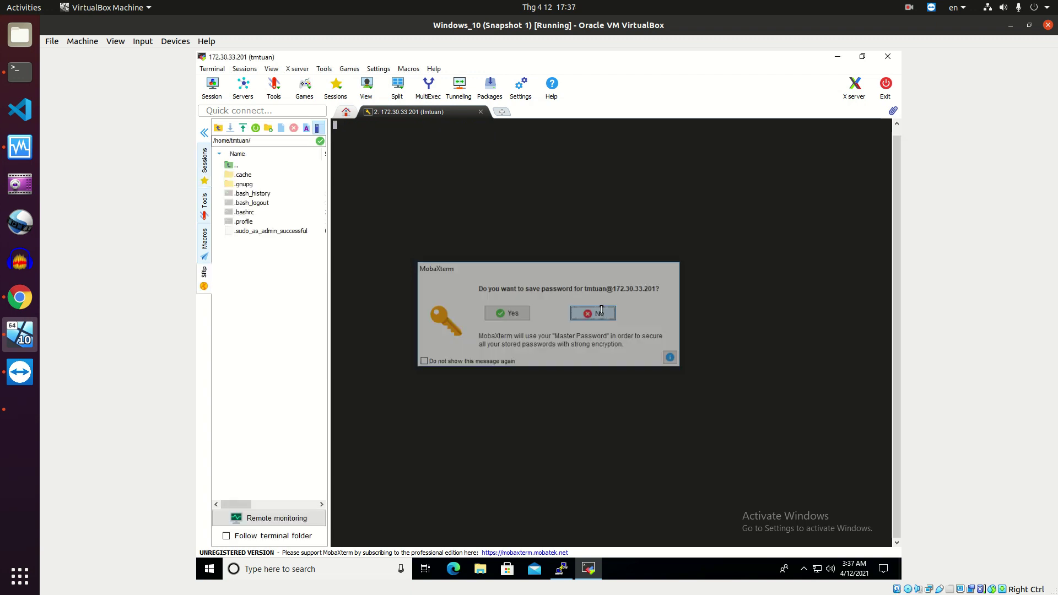
click(598, 312)
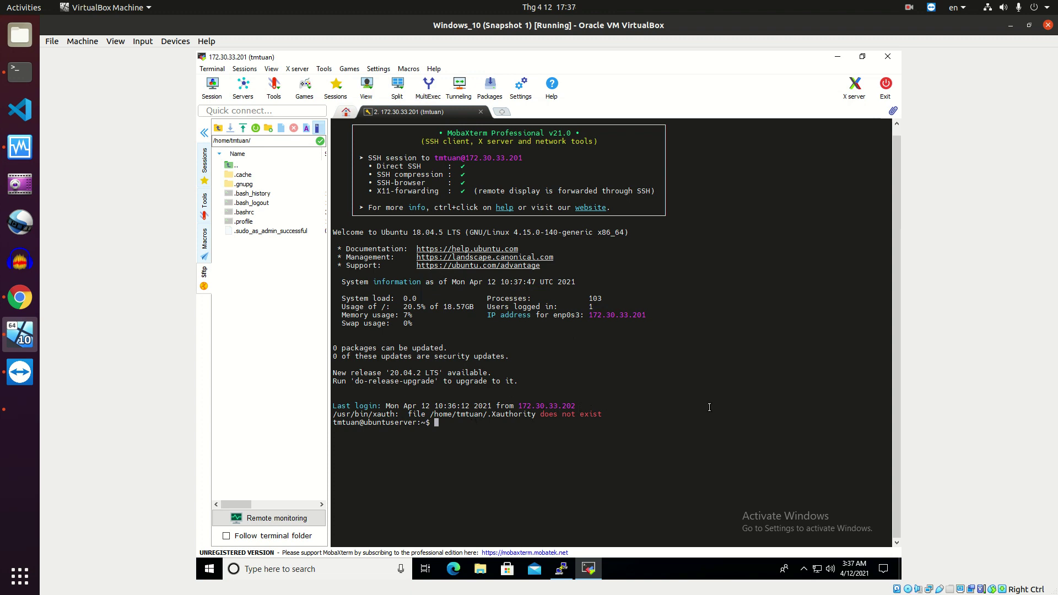
click(19, 298)
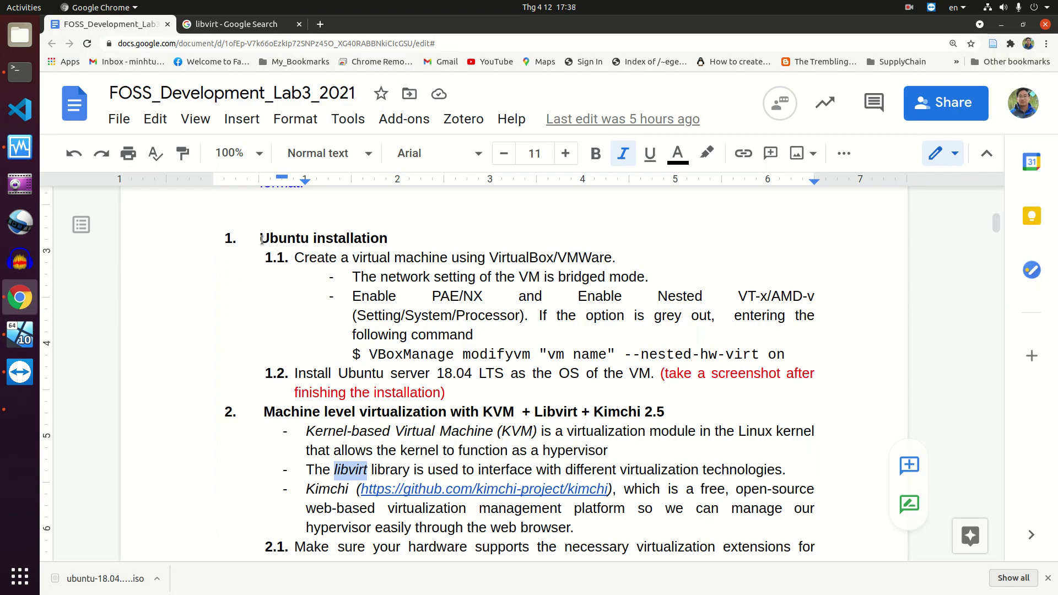
Highlight the Ubuntu installation text from its heading to the end of item 1.2
drag(261, 239, 447, 392)
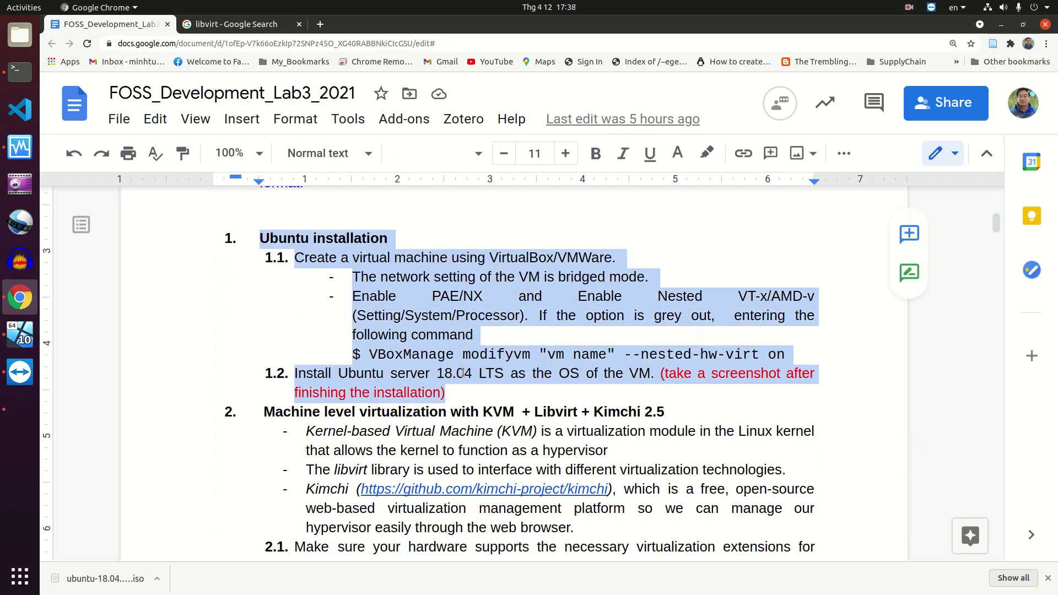
scroll(462, 373, up, 2)
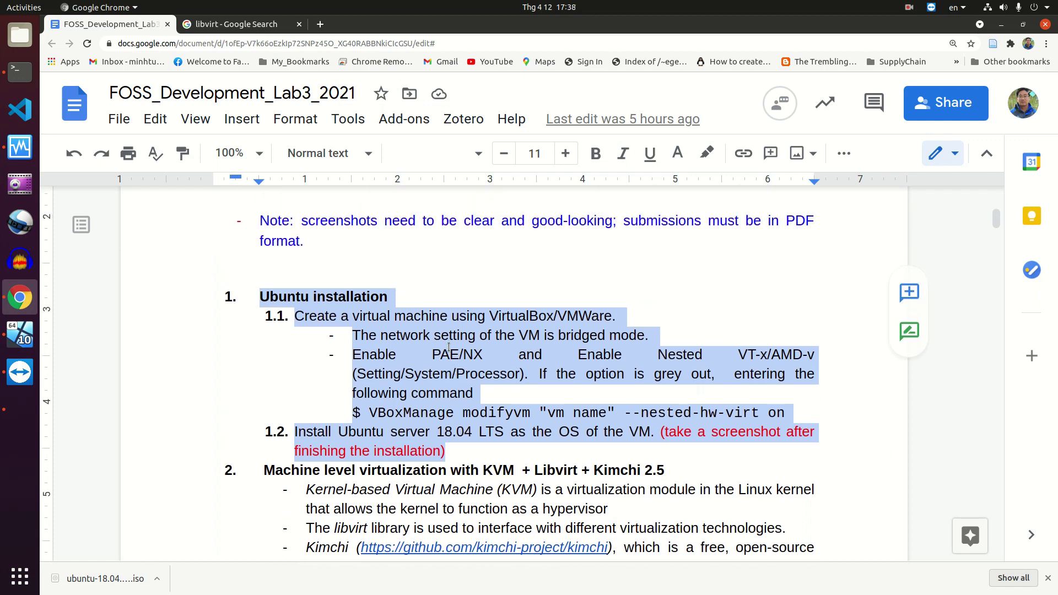
scroll(466, 375, up, 2)
scroll(466, 376, up, 5)
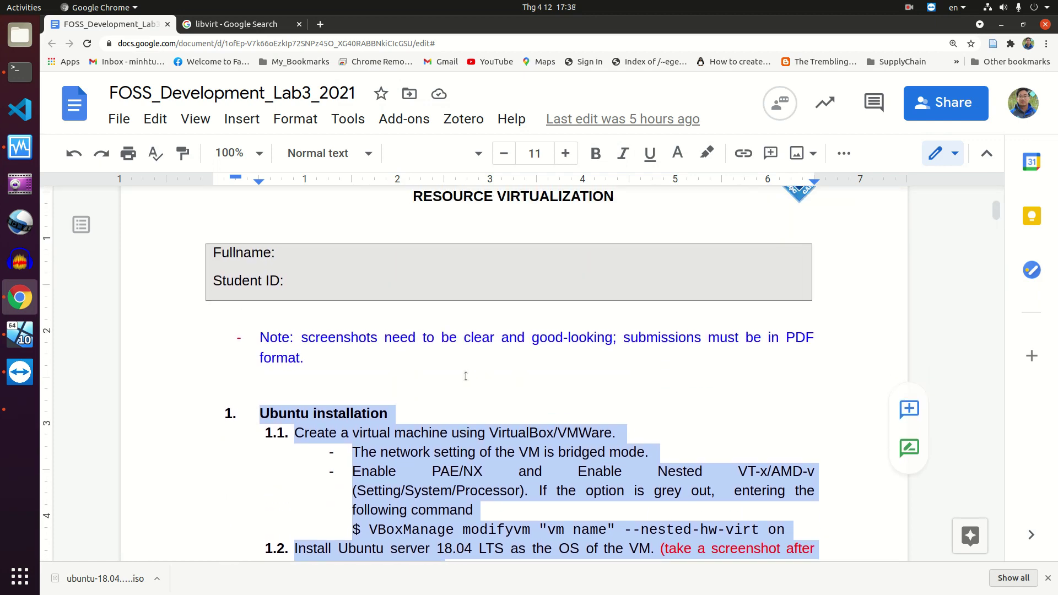
scroll(466, 376, down, 4)
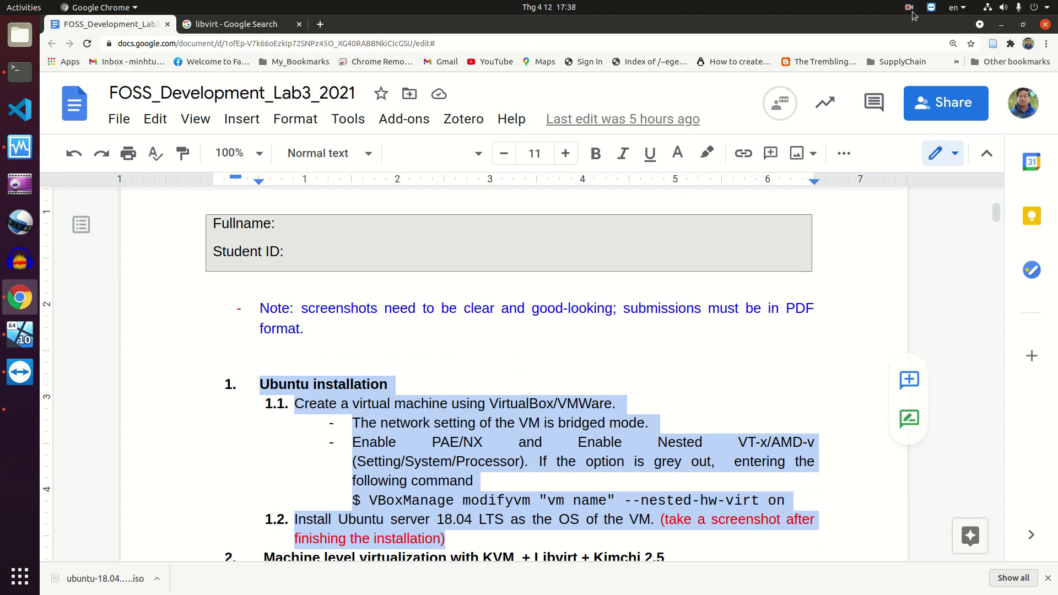